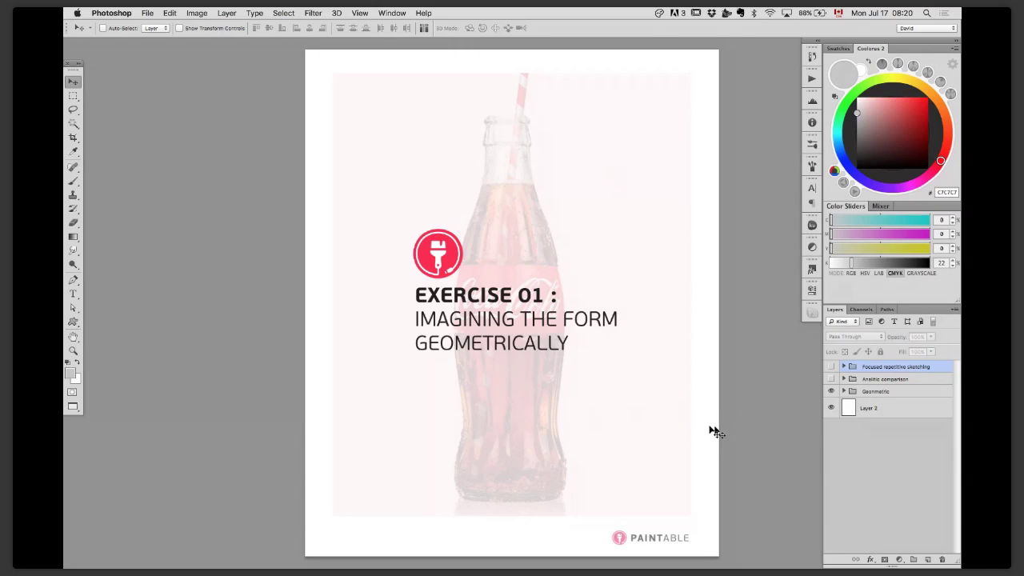
Step: Hide the Exercise 01 title group inside the Geometric group and add a new layer directly above Layer 43
left_click(843, 391)
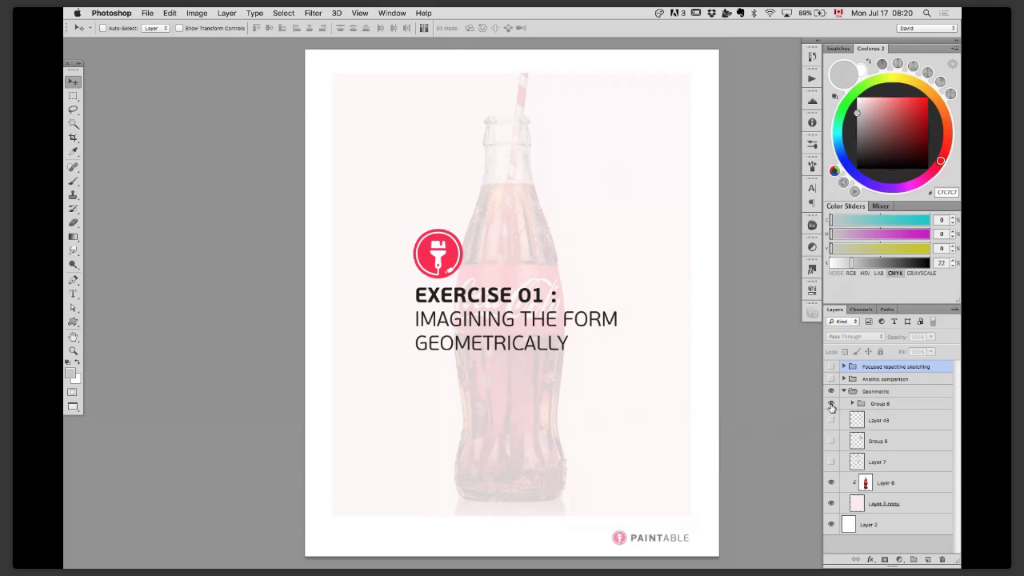
left_click(831, 404)
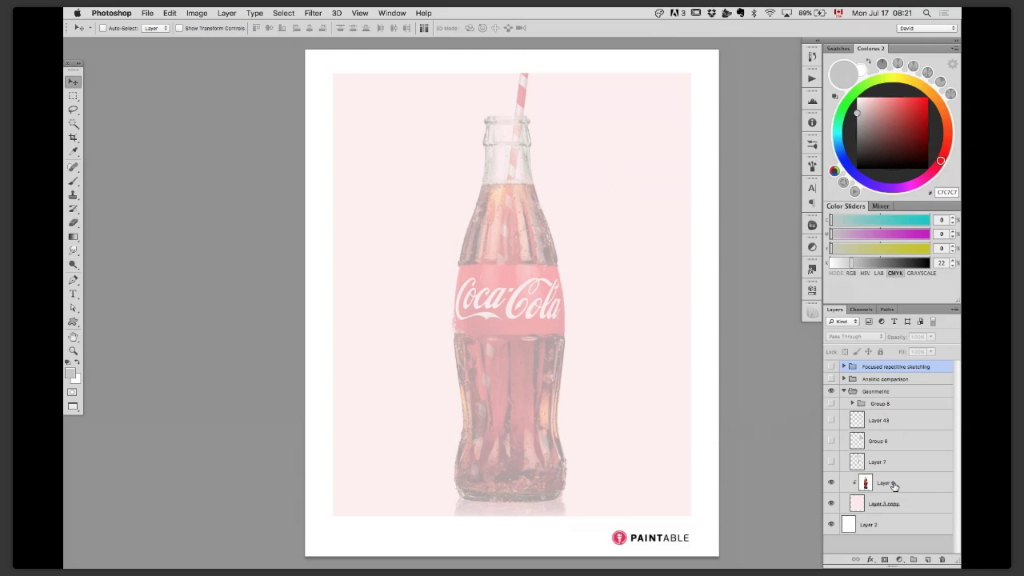
left_click(902, 424)
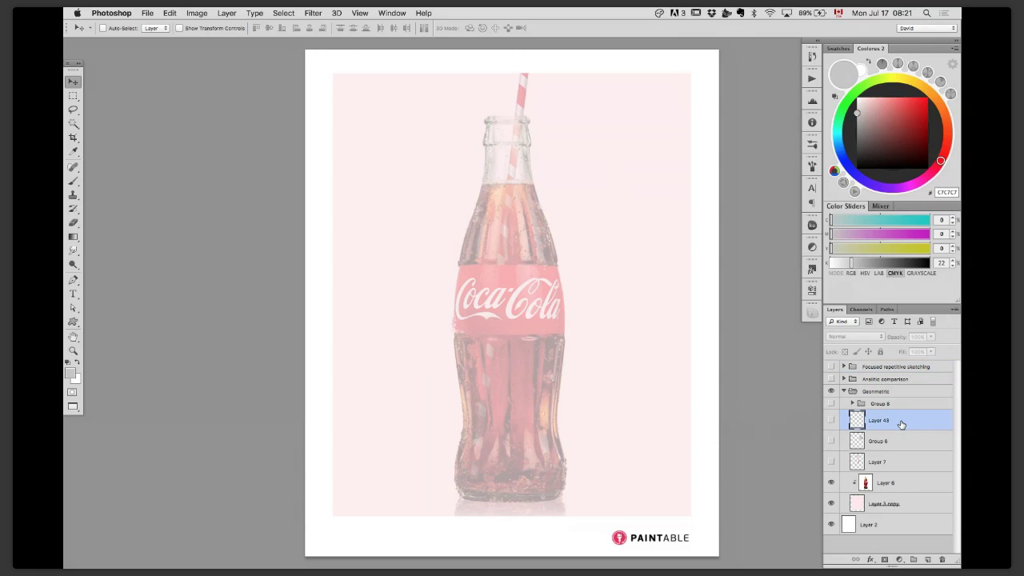
key("alt+shift+super+n")
Step: Set up the Brush tool with the default black foreground colour for sketching
key("b")
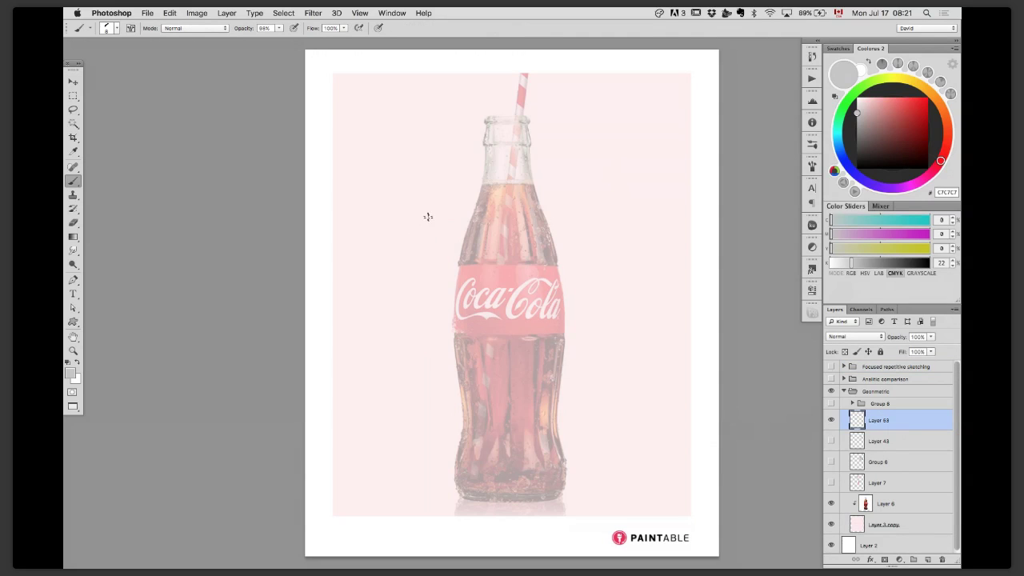
key("d")
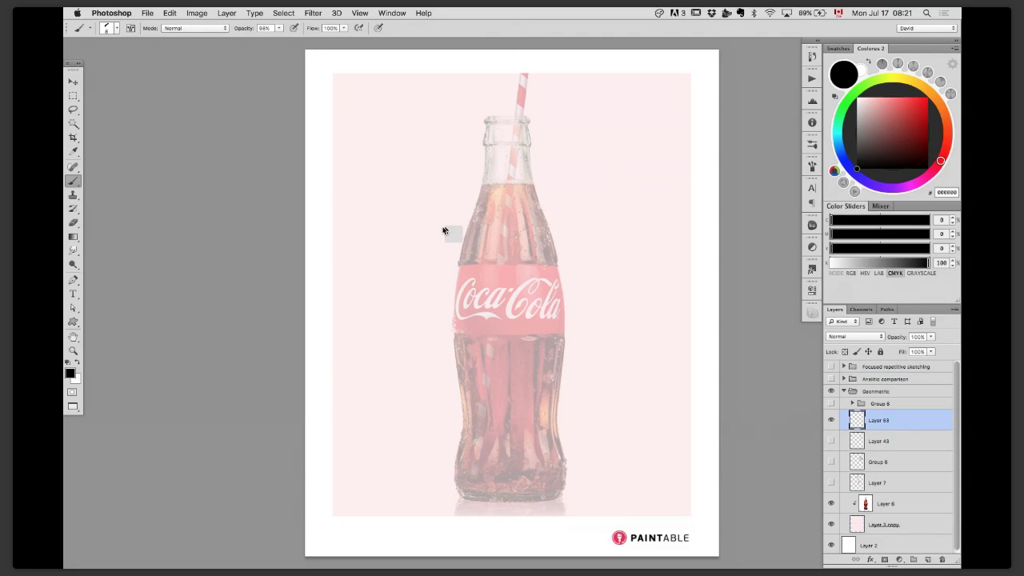
right_click(444, 230)
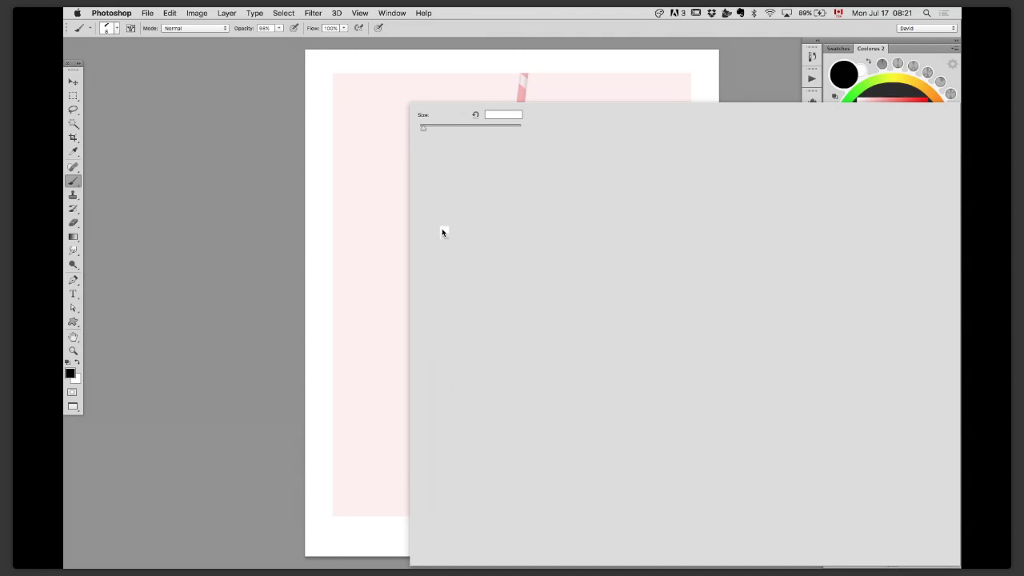
key("Escape")
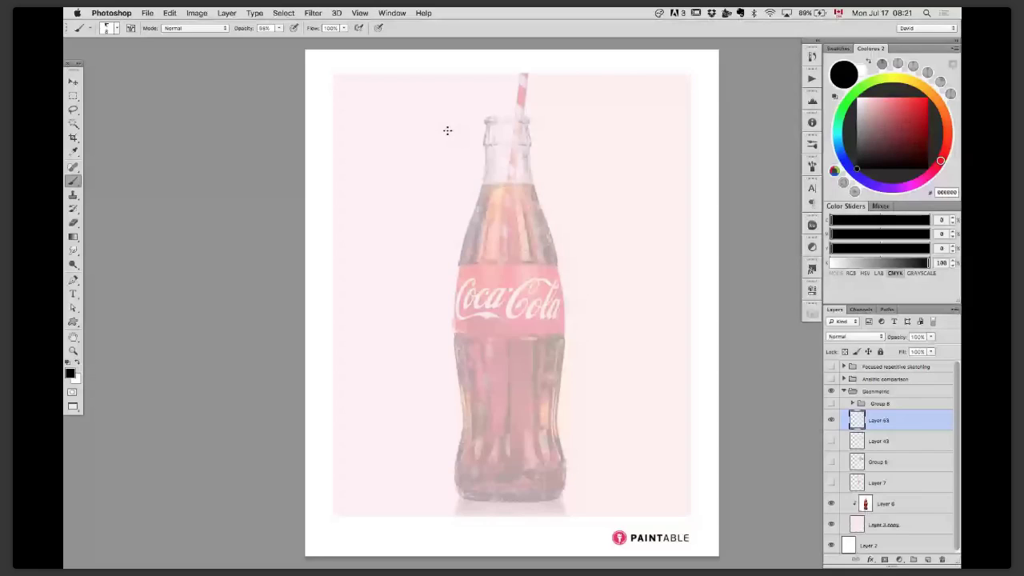
Step: Try to sketch the bottle's contour in one long freehand stroke beside the photo, undoing each attempt
left_click_drag(448, 131, 389, 507)
key("super+z")
left_click_drag(418, 124, 393, 434)
key("super+z")
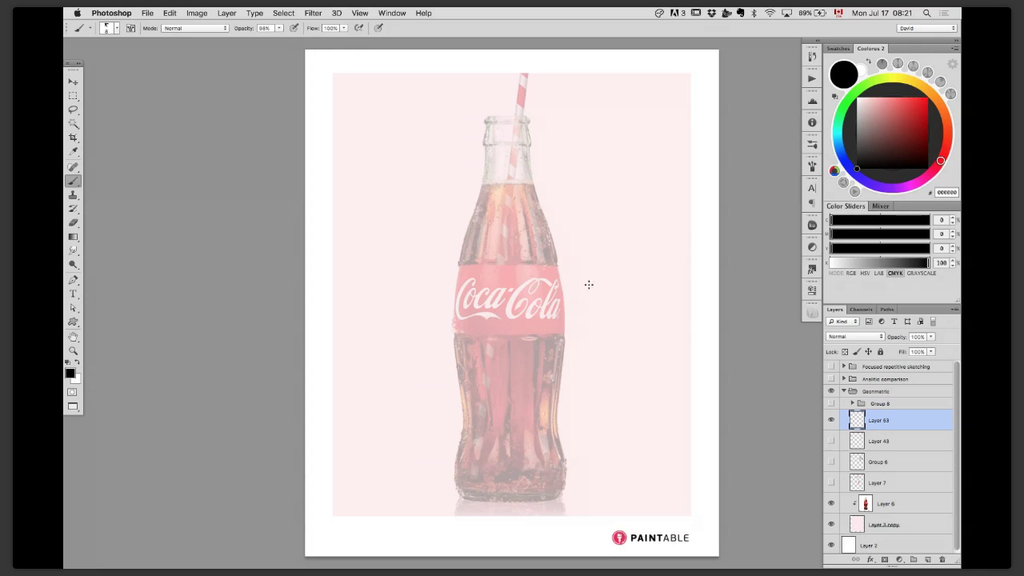
Step: Show the red geometric outline on Layer 7 and sketch the bottle's upper contour beside it as short straight segments with tick marks
left_click(831, 485)
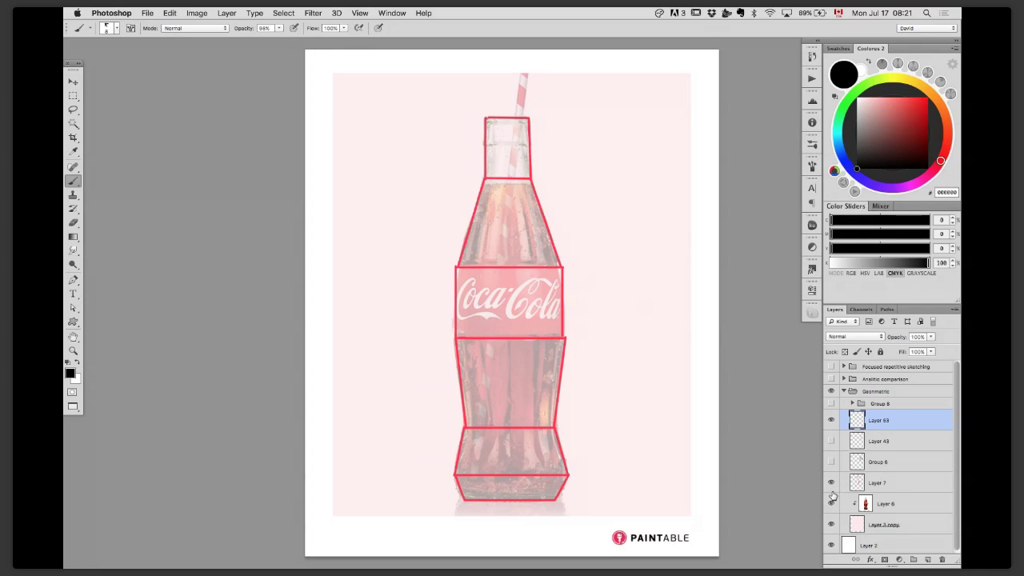
key("bracketright")
left_click_drag(404, 183, 416, 182)
left_click_drag(412, 118, 413, 173)
left_click_drag(390, 271, 406, 186)
left_click_drag(389, 270, 394, 343)
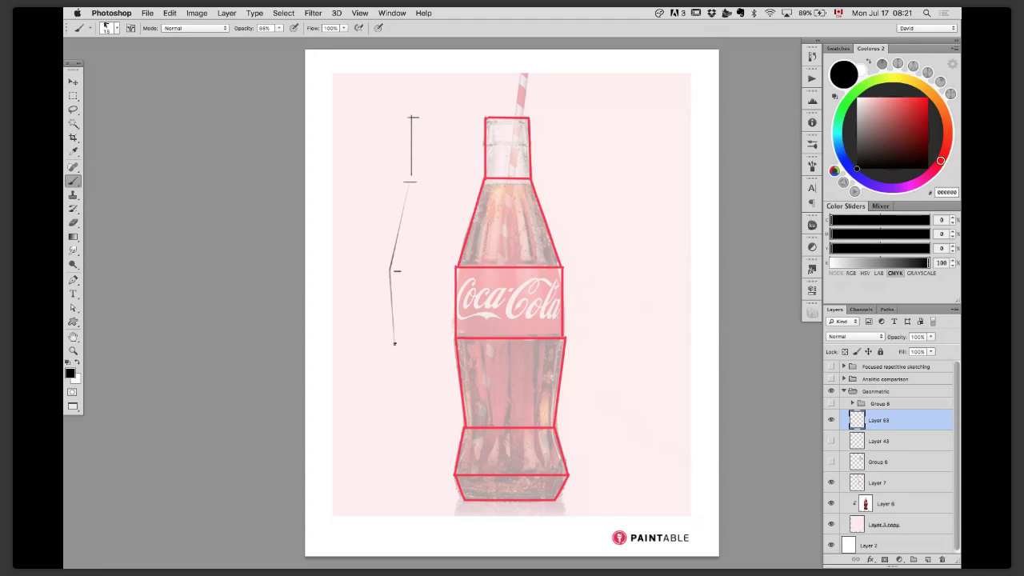
key("super+z")
left_click_drag(390, 270, 392, 344)
Step: Hide the contour sketch and the red outline layers, and show the shaded cone and its facet shading on Layer 43
left_click(831, 420)
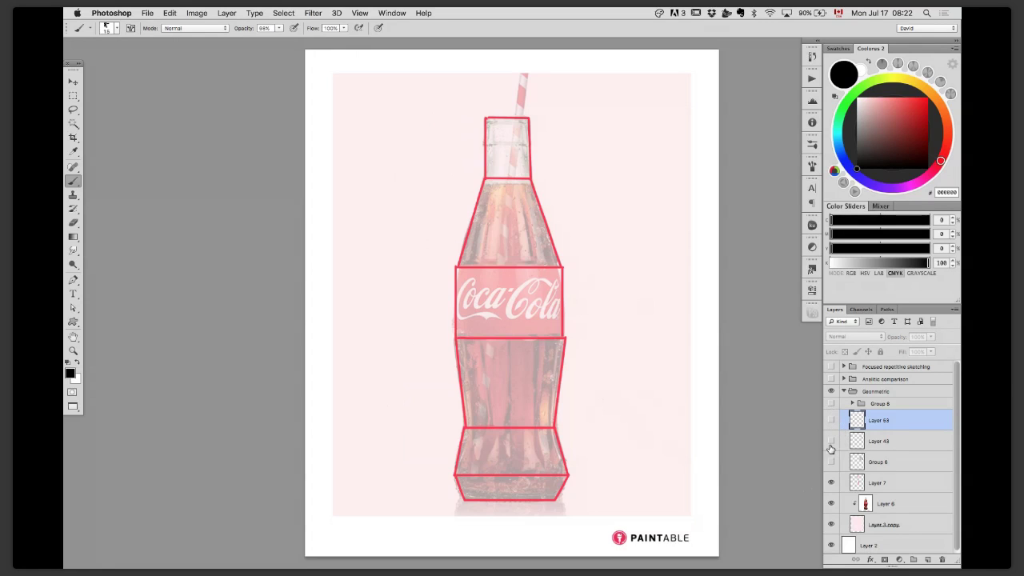
left_click(832, 483)
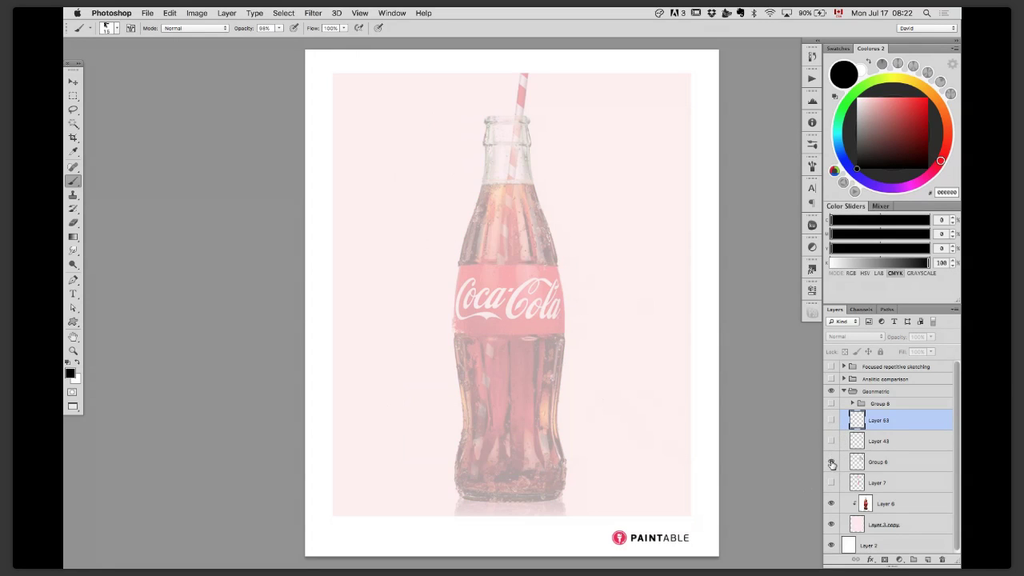
left_click(831, 462)
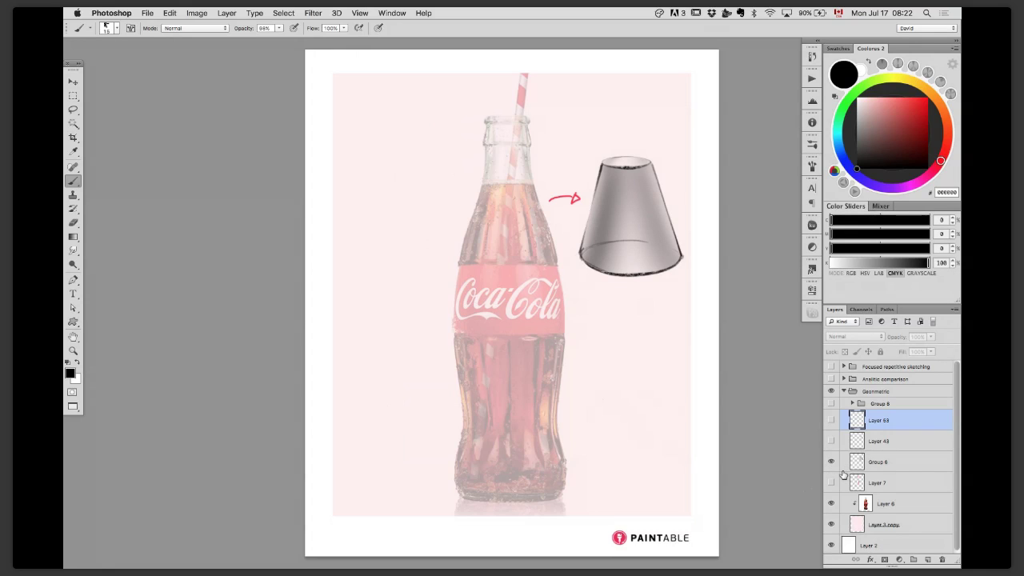
left_click(831, 443)
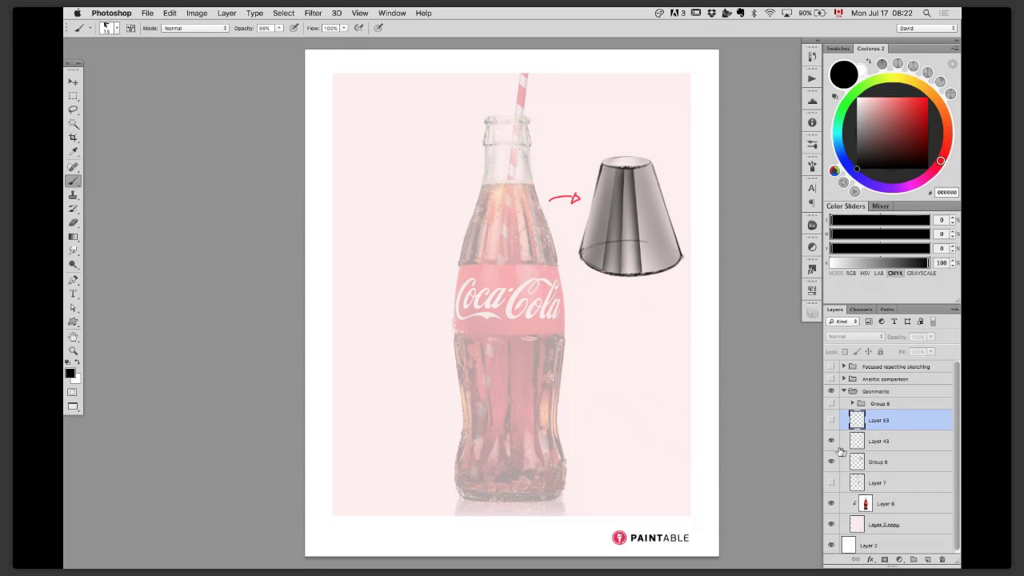
left_click(897, 445)
key("super+alt+shift+n")
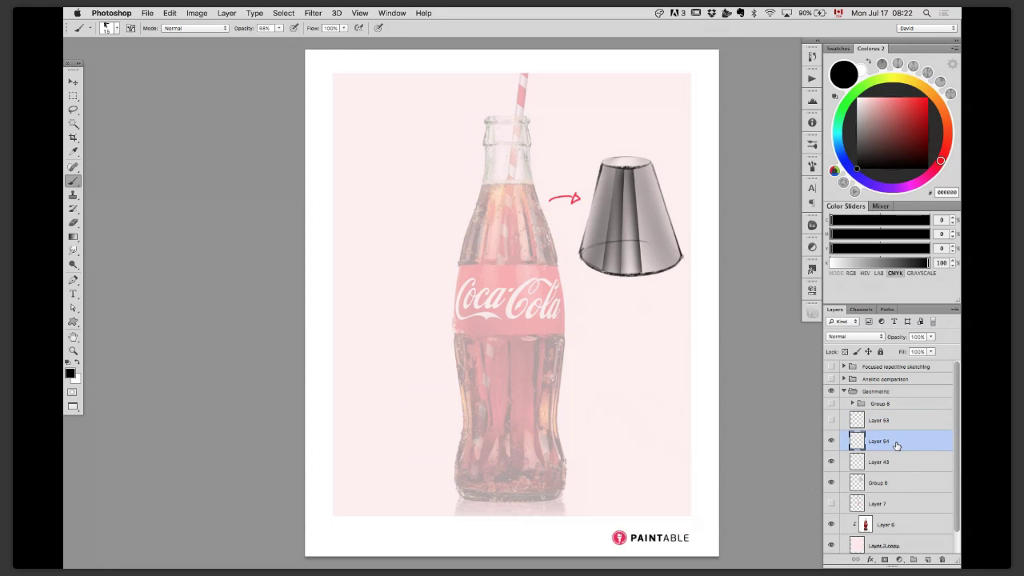
key("p")
scroll(596, 198, "right", 2)
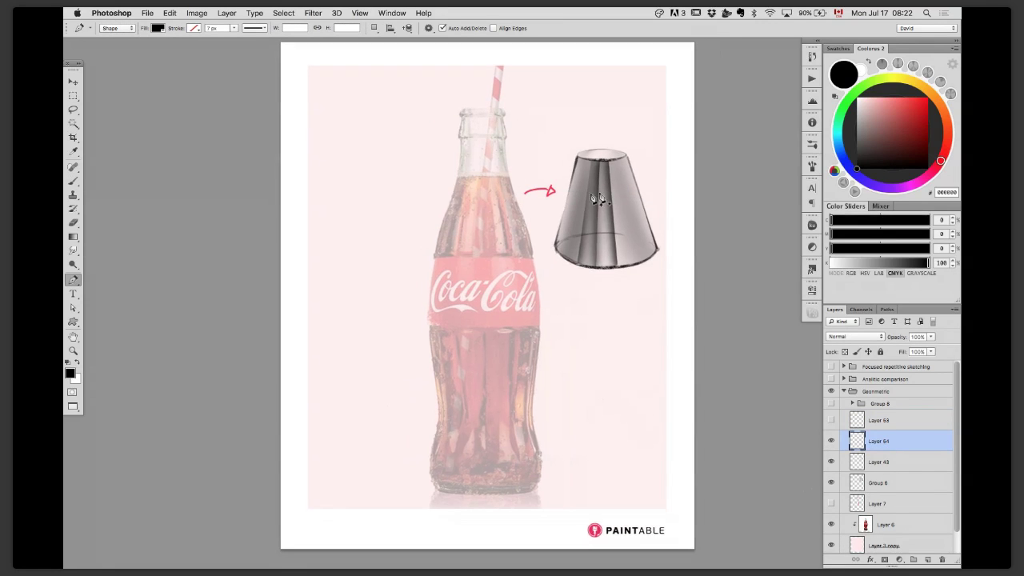
left_click(610, 162)
left_click(619, 271)
left_click(645, 265)
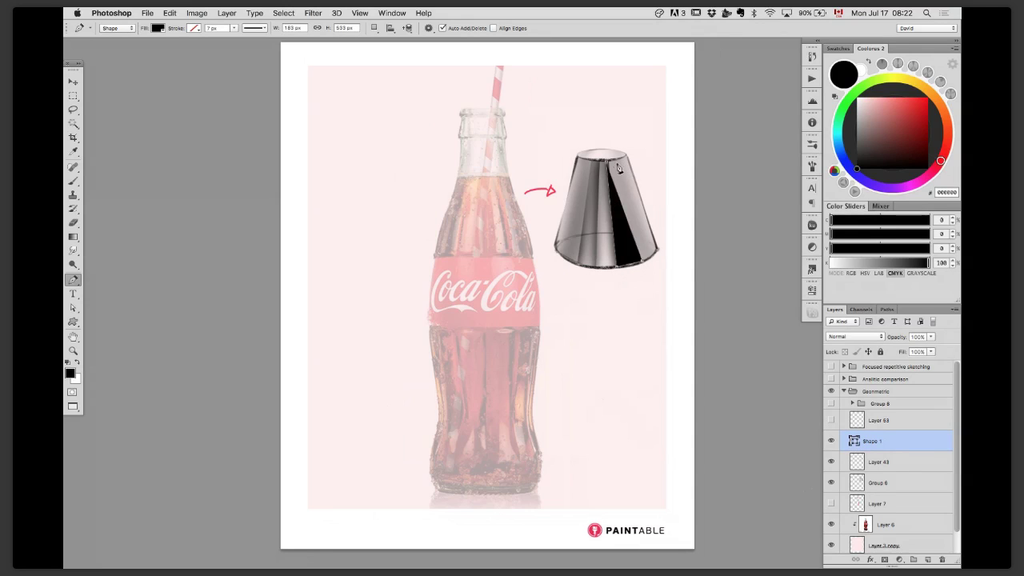
left_click(617, 166)
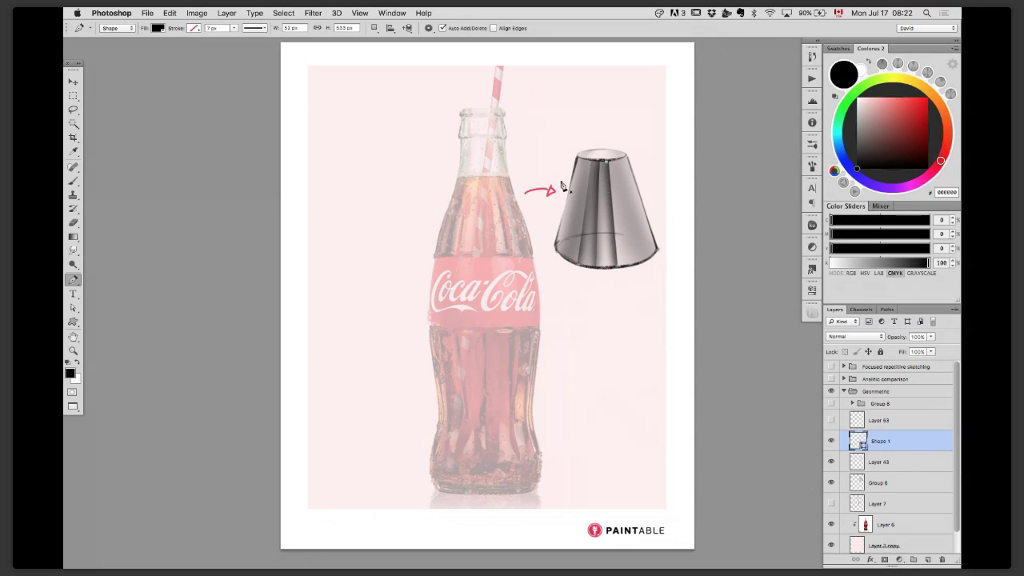
key("BackSpace")
Step: Set the Pen tool to Path mode, outline a narrow facet on the cone's right half, and turn the path into a selection
left_click(117, 28)
left_click(112, 37)
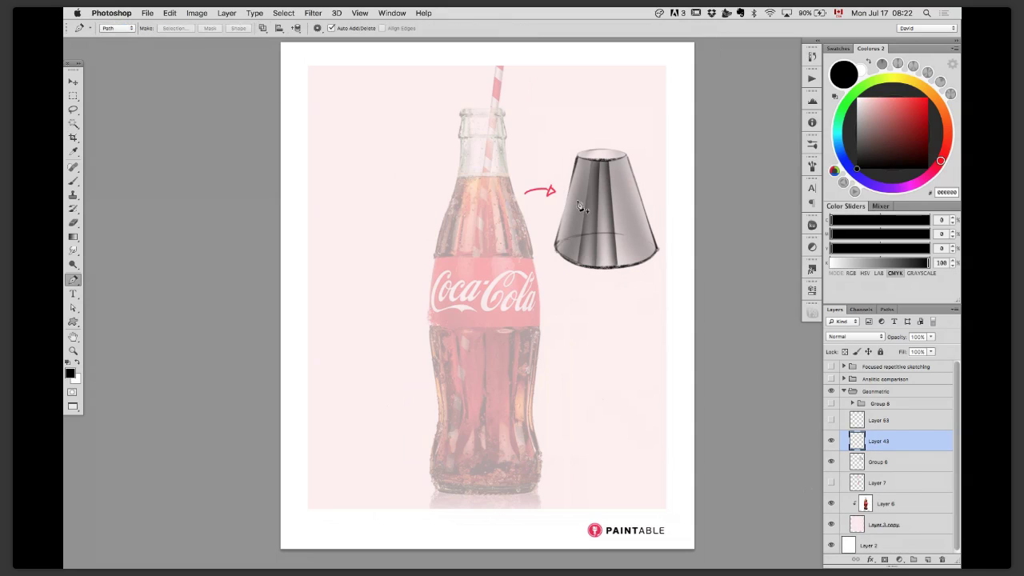
left_click(612, 167)
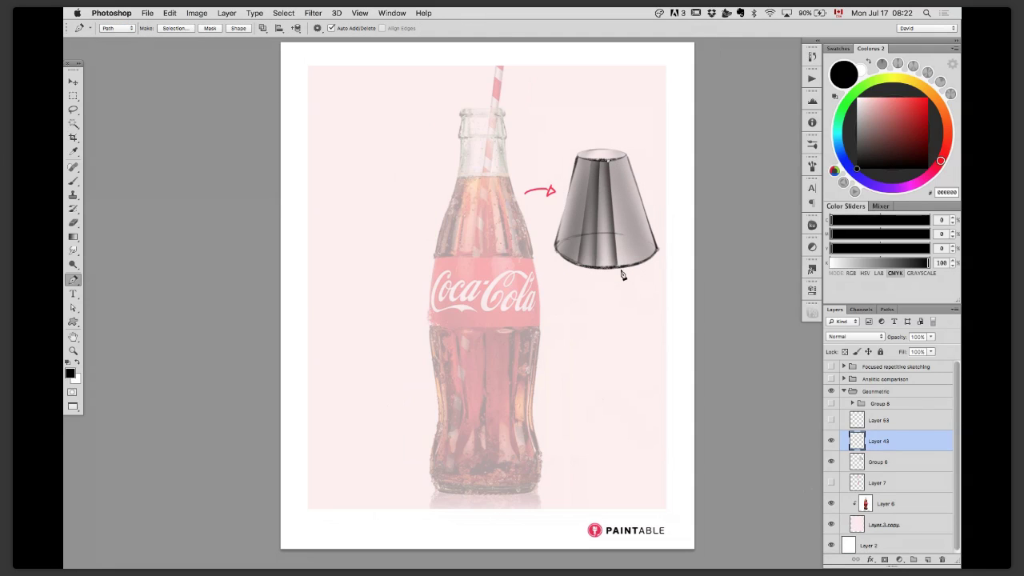
left_click(643, 263)
right_click(619, 176)
left_click(655, 225)
left_click(338, 237)
Step: Shade the selected cone facet in black with the Brush enlarged to 200 px, and clear the selection
key("b")
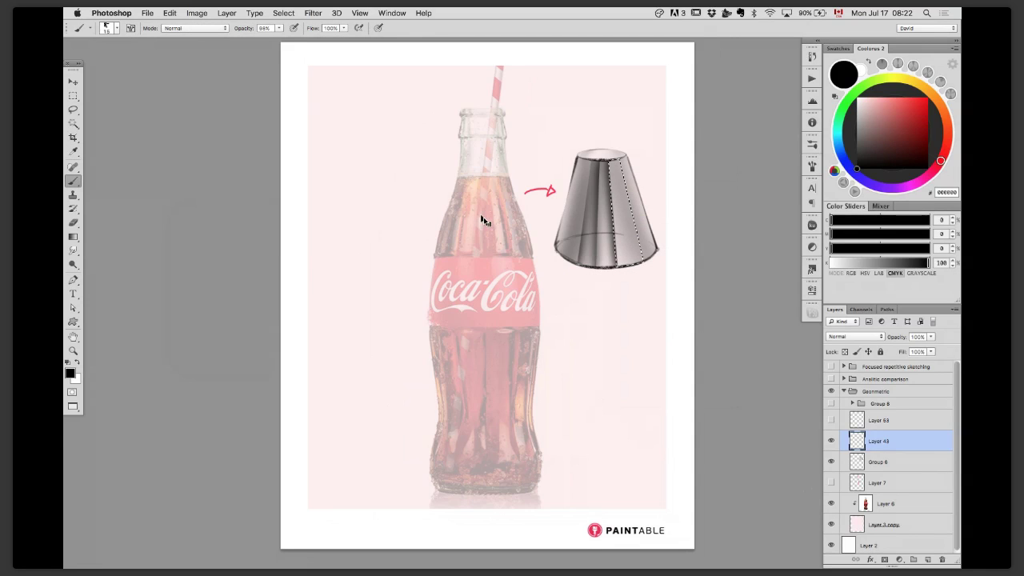
key("bracketright")
key("bracketright")
key("bracketright")
key("bracketright")
key("bracketright")
key("bracketright")
key("bracketright")
key("bracketright")
key("bracketright")
key("bracketright")
key("bracketright")
key("bracketright")
key("bracketright")
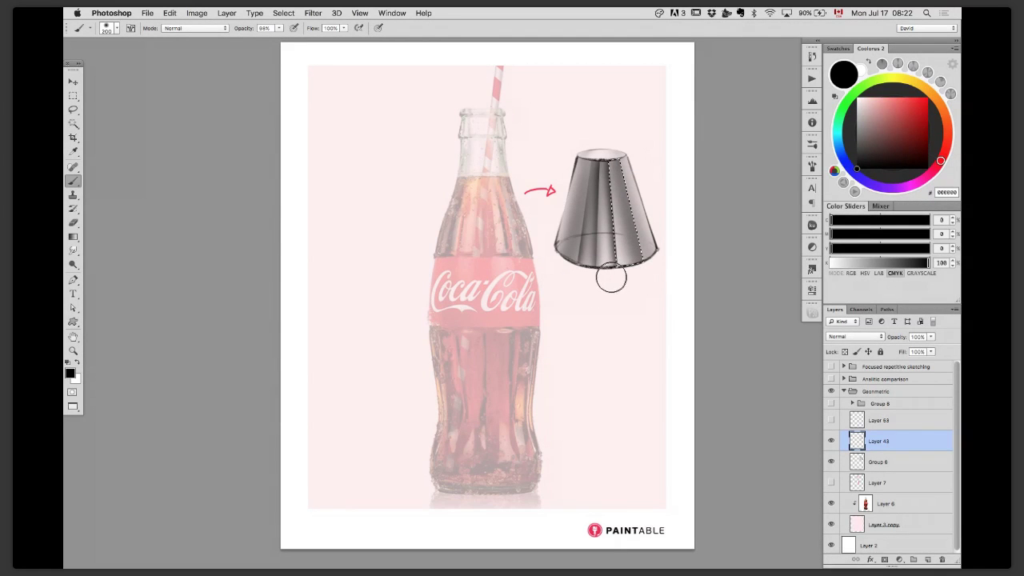
left_click_drag(594, 163, 606, 260)
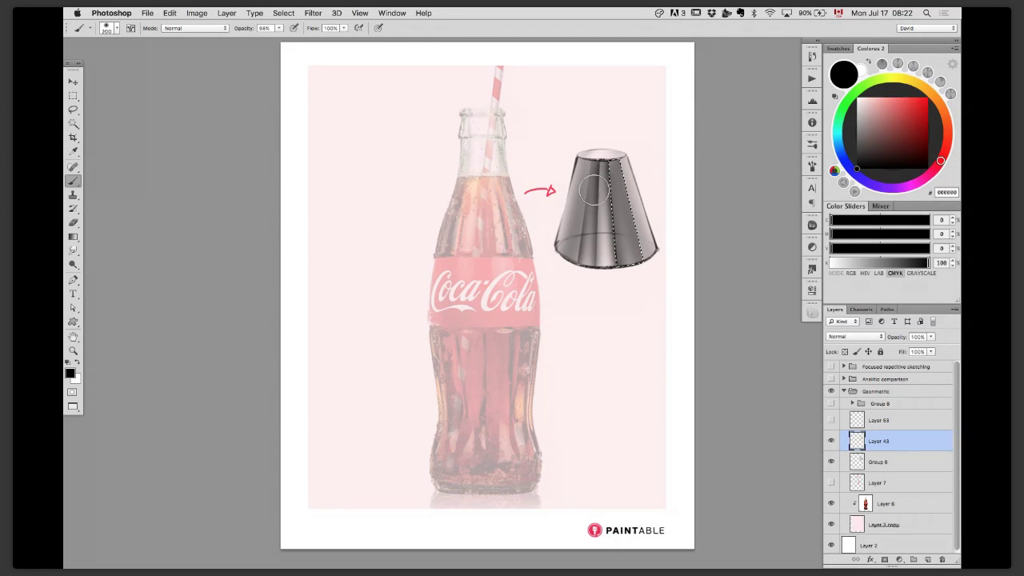
key("super+z")
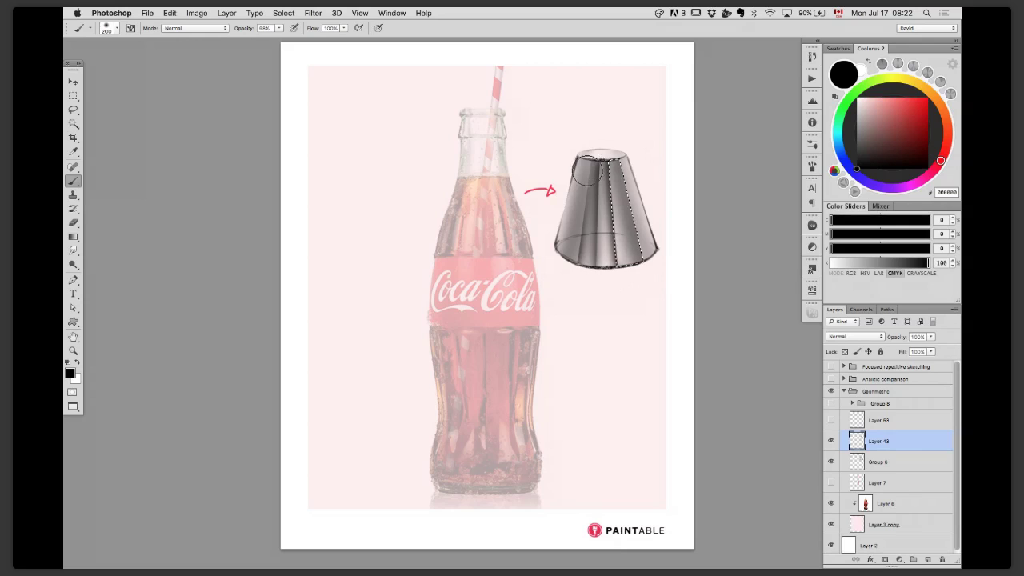
key("super+d")
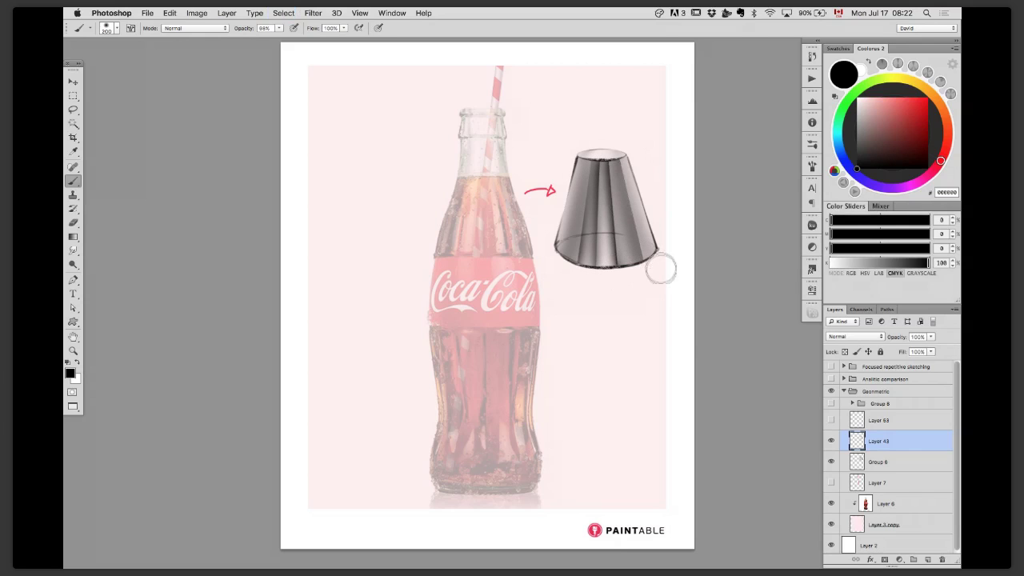
Step: Hide the Geometric group and show the Analitic comparison group with its Exercise 02 title overlay hidden
key("v")
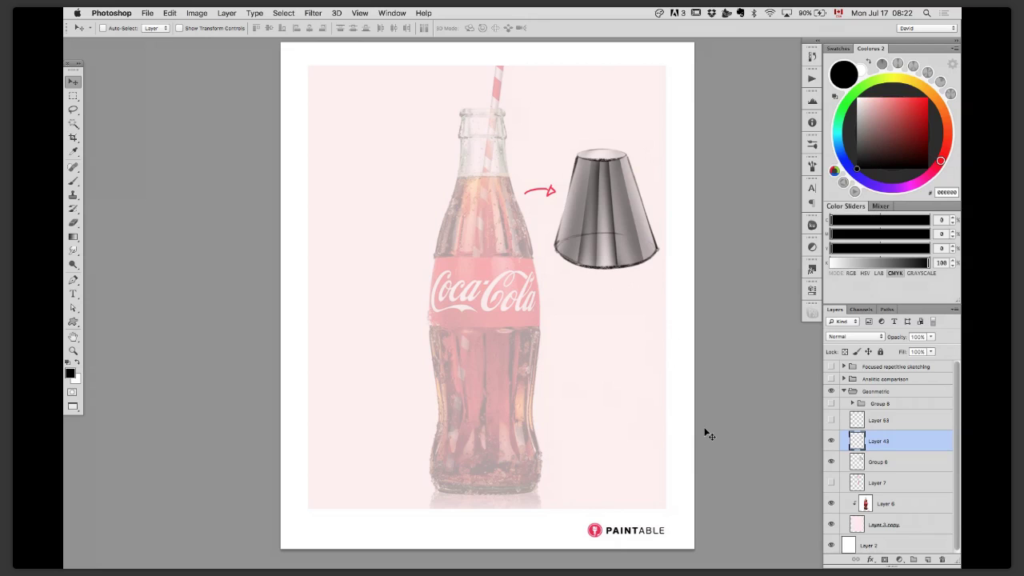
left_click(832, 391)
left_click(832, 379)
left_click(842, 379)
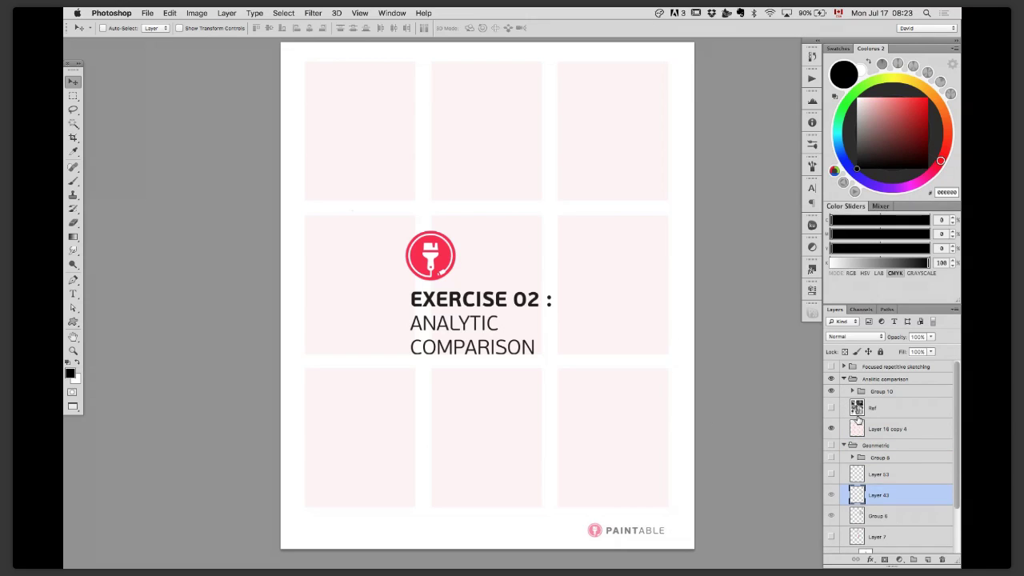
left_click(830, 391)
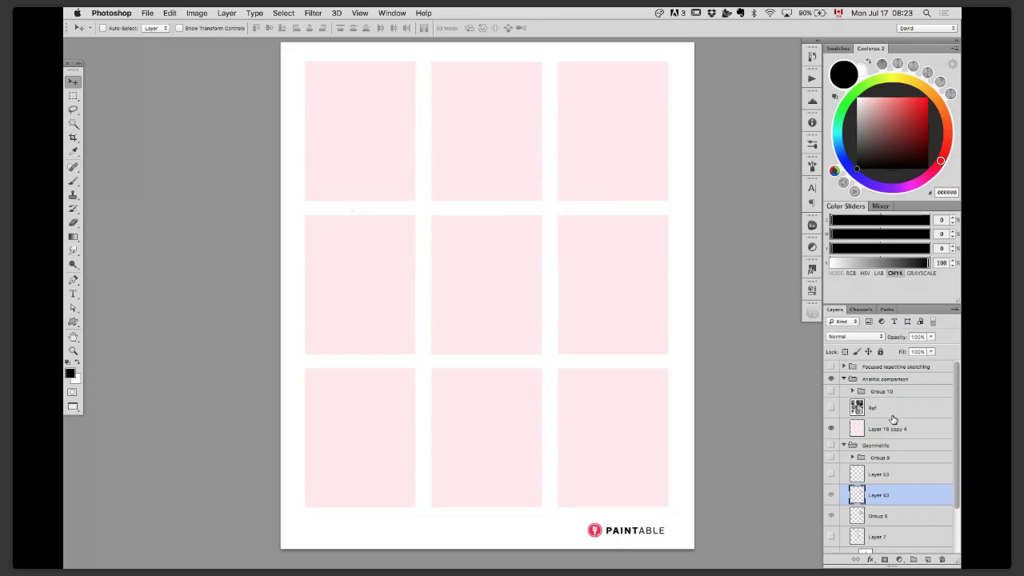
Step: Sketch a rough oval with a vertical line in the first two top-row cells on Layer 18 copy 4 with a thin brush
left_click(885, 431)
key("b")
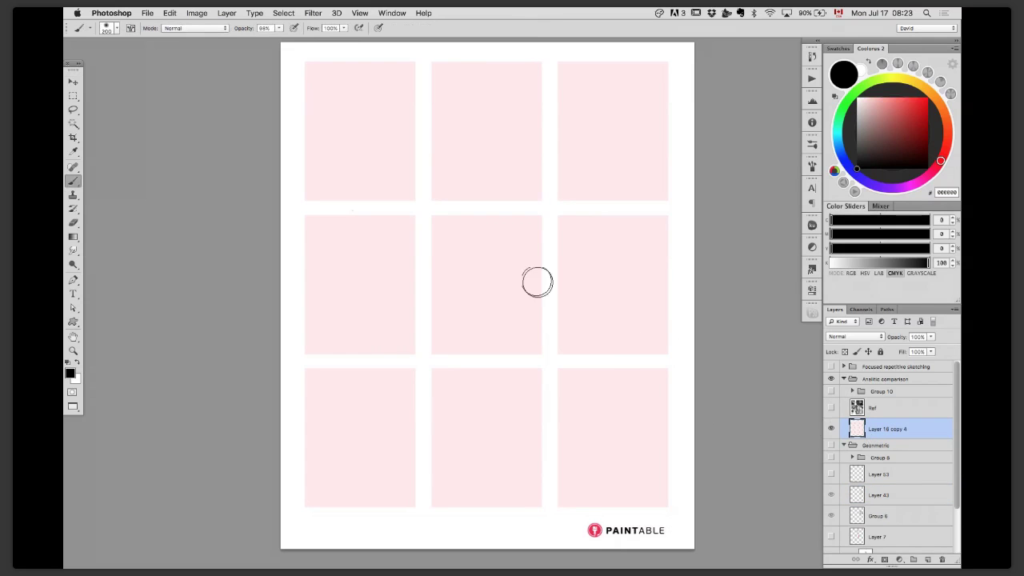
right_click(547, 292)
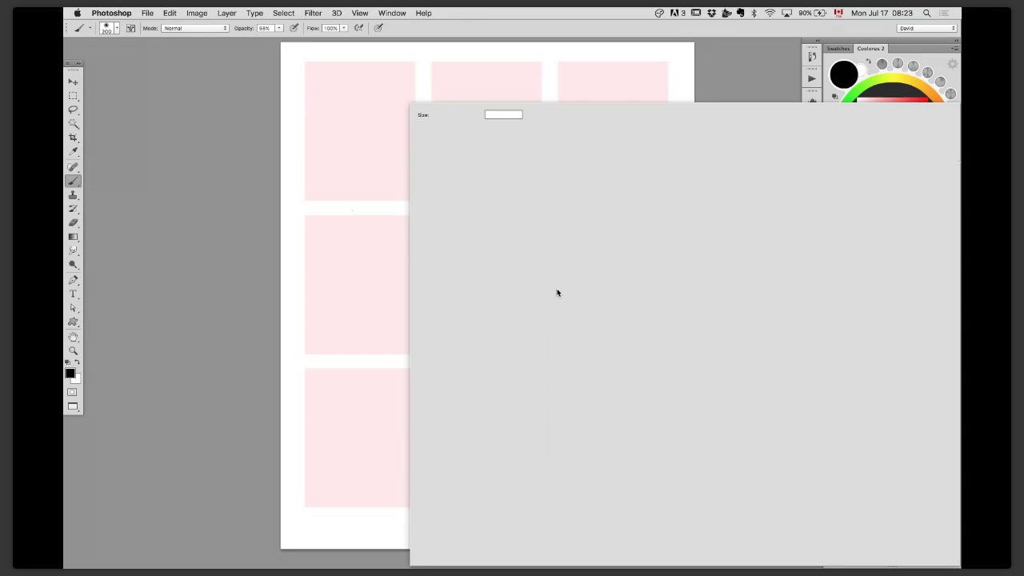
double_click(558, 293)
mouse_move(377, 151)
left_mouse_down()
mouse_move(402, 165)
mouse_move(411, 239)
left_mouse_up()
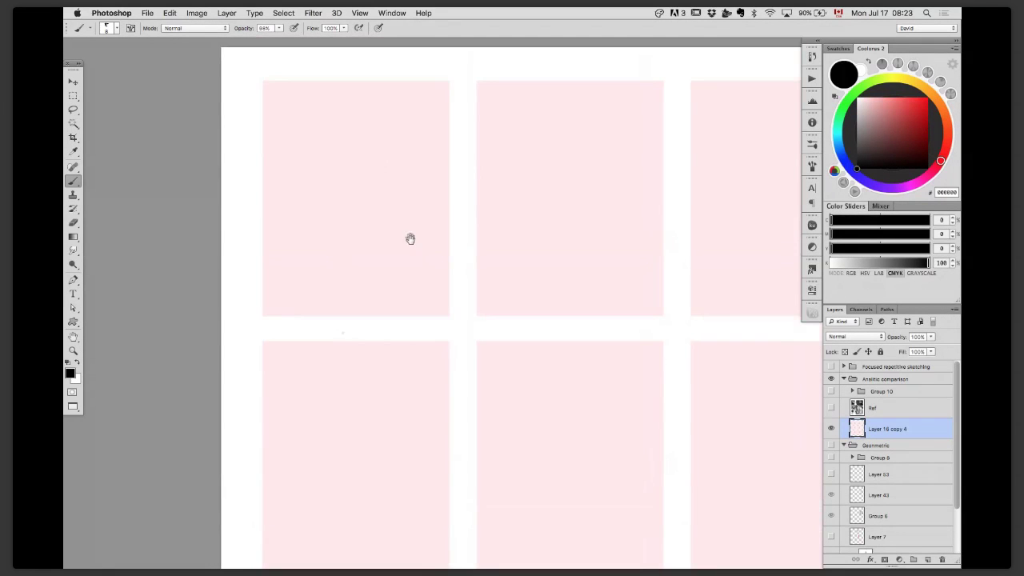
mouse_move(342, 124)
left_mouse_down()
mouse_move(368, 156)
mouse_move(326, 129)
mouse_move(332, 214)
left_mouse_up()
left_click_drag(569, 121, 539, 208)
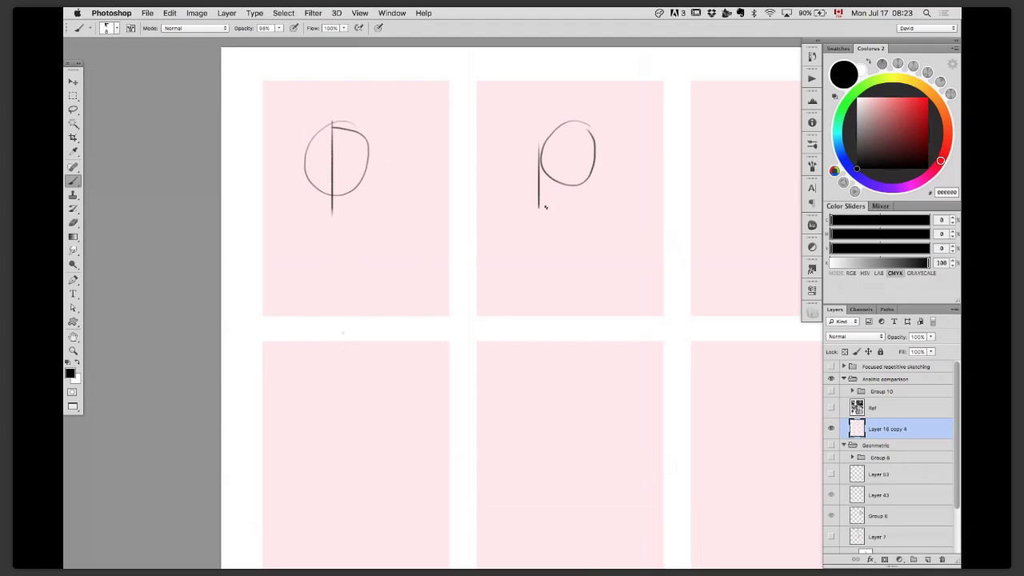
Step: Sketch a rough oval with a vertical line in the third cell of the top row, and undo it
scroll(673, 168, "right", 5)
scroll(673, 168, "up", 2)
mouse_move(715, 140)
left_mouse_down()
mouse_move(690, 141)
mouse_move(667, 209)
left_mouse_up()
key("e")
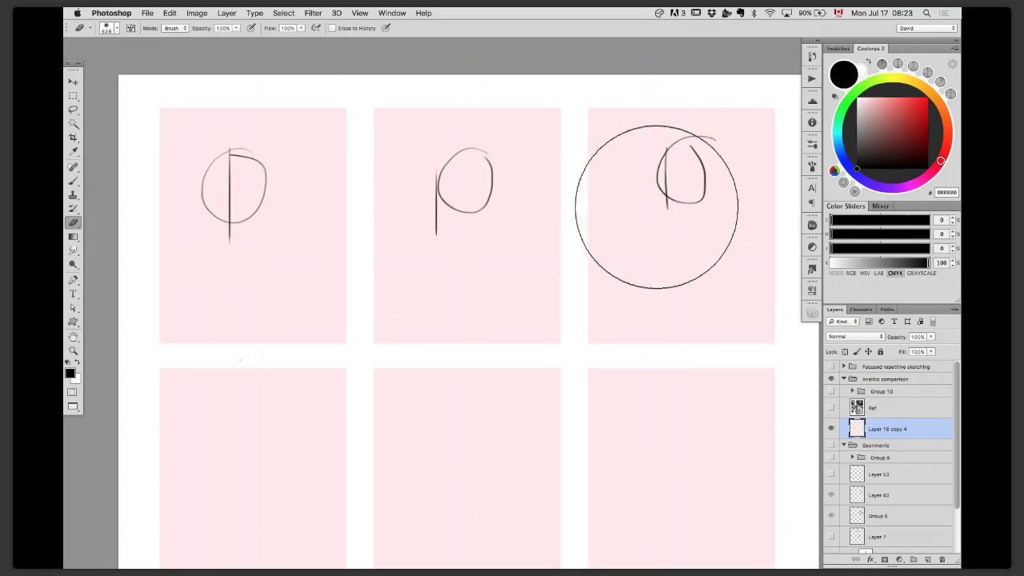
right_click(524, 236)
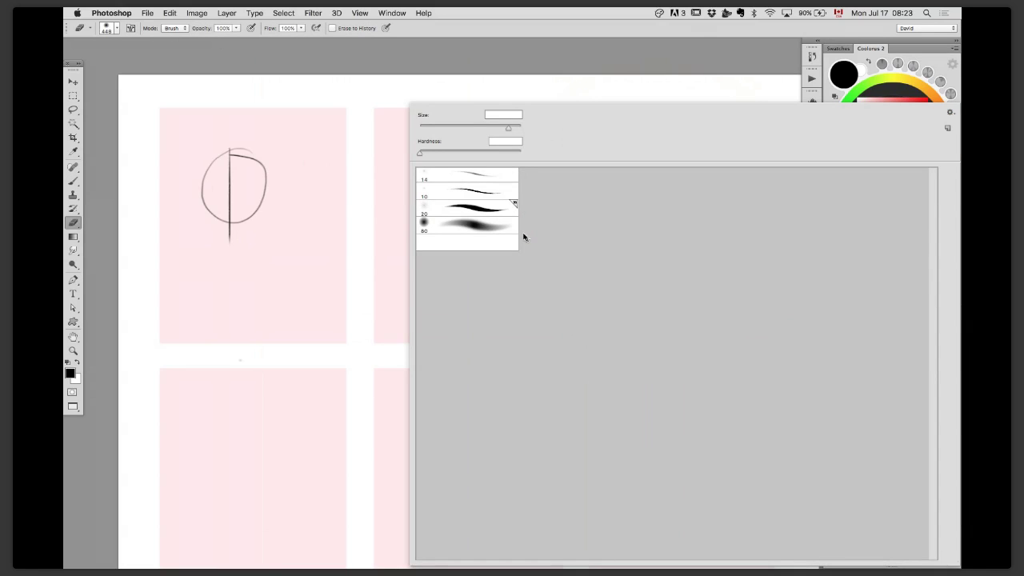
key("Escape")
key("super+alt+z")
key("super+alt+z")
key("super+alt+z")
key("super+alt+z")
key("super+alt+z")
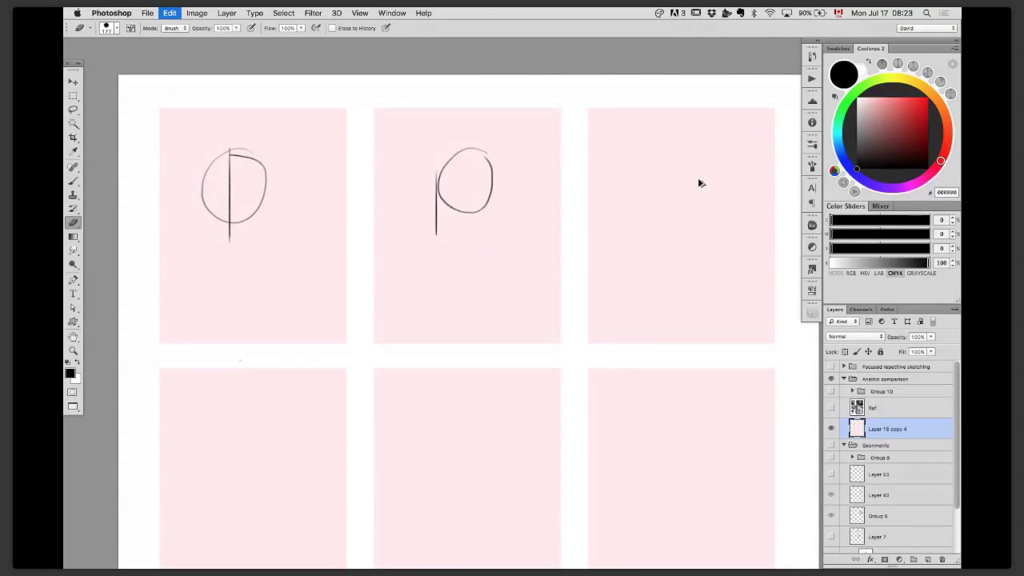
Step: Undo the oval-and-line sketches in the first two top-row cells and add a new layer above Layer 18 copy 4 for brushwork
key("super+alt+z")
key("super+alt+z")
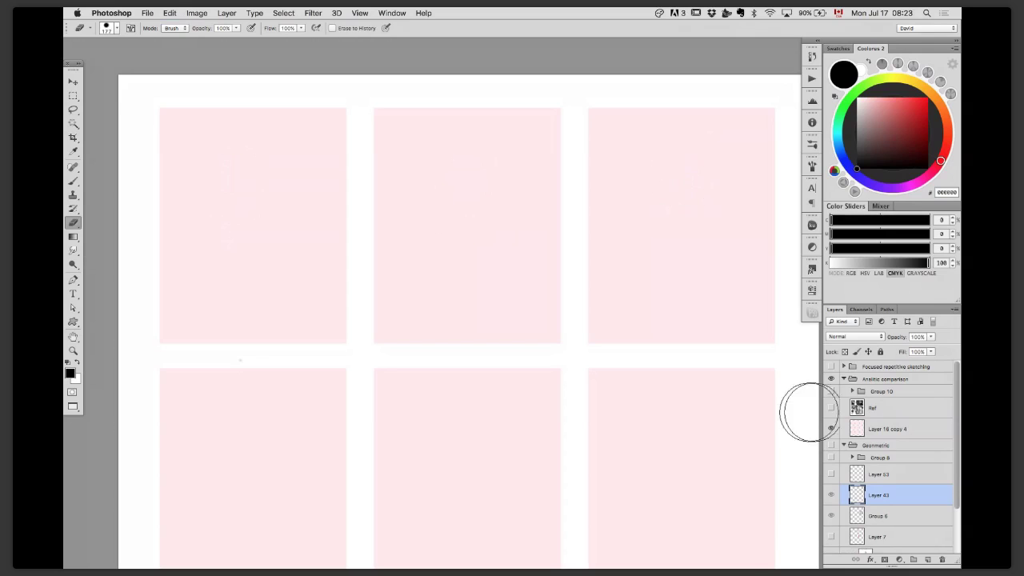
key("super+alt+z")
key("super+shift+z")
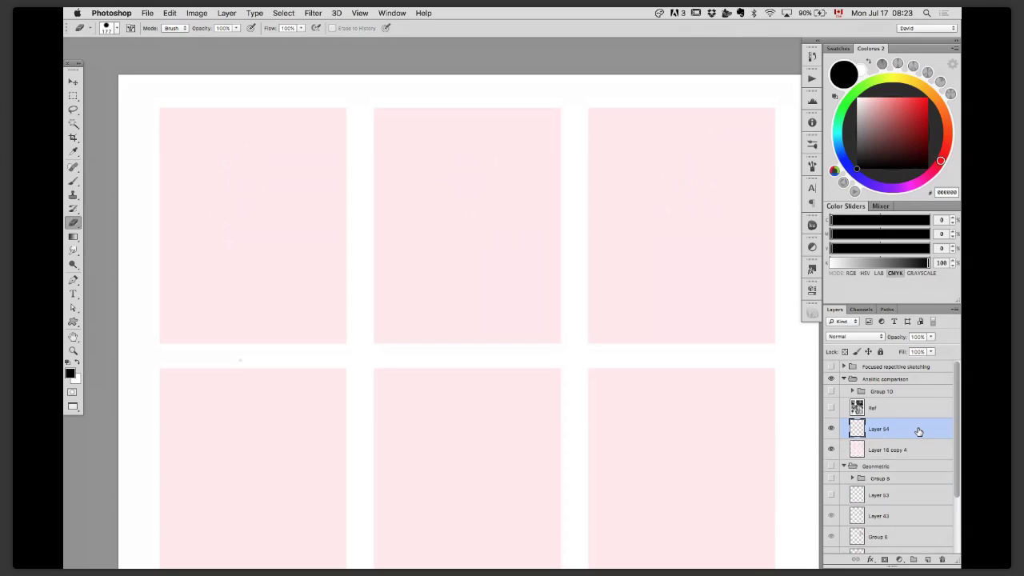
key("b")
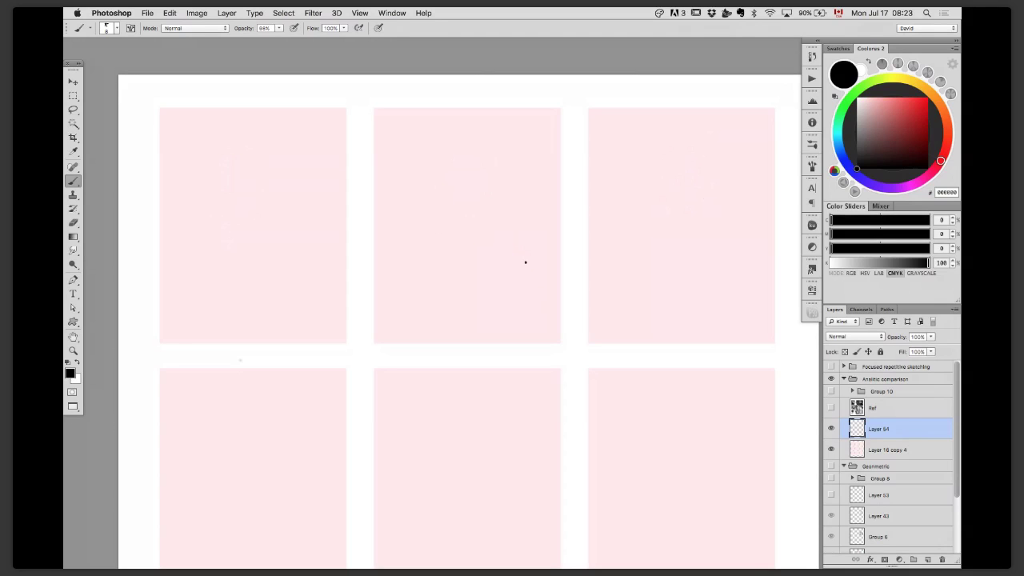
Step: Show the Exercise 02 title overlay briefly and hide it again
left_click_drag(340, 246, 441, 280)
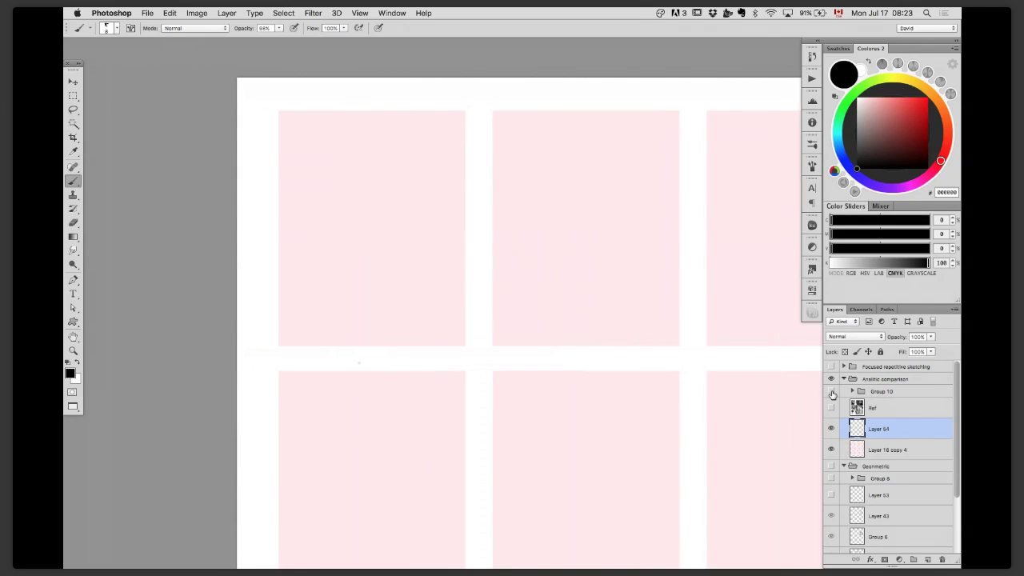
left_click_drag(629, 398, 608, 297)
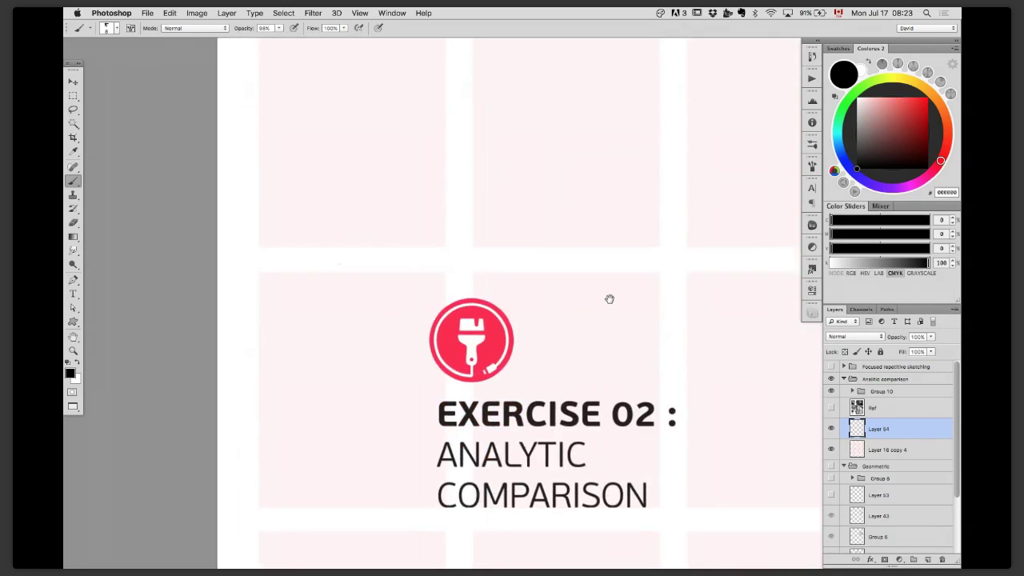
scroll(674, 376, "down", 2)
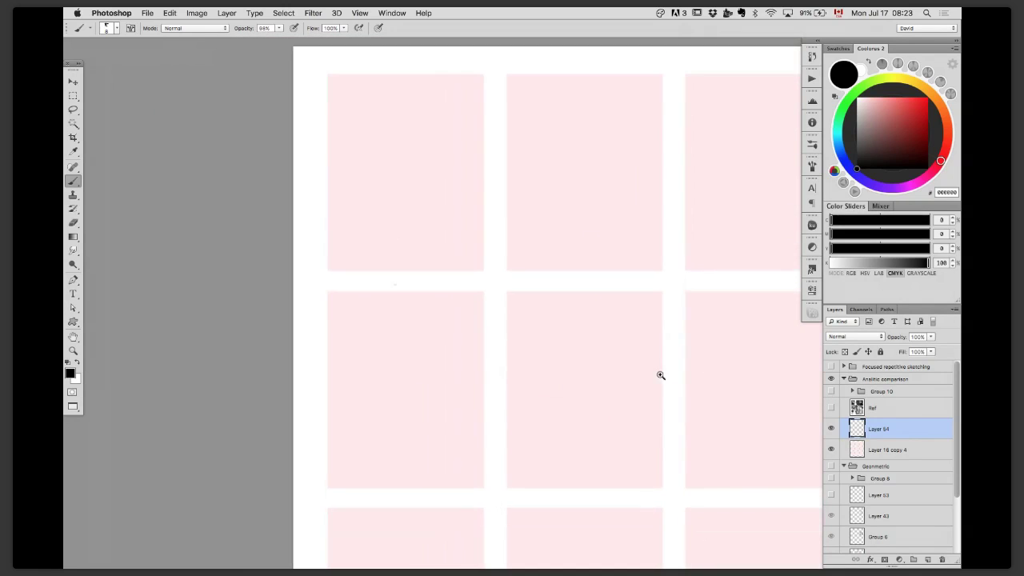
left_click_drag(661, 375, 649, 396)
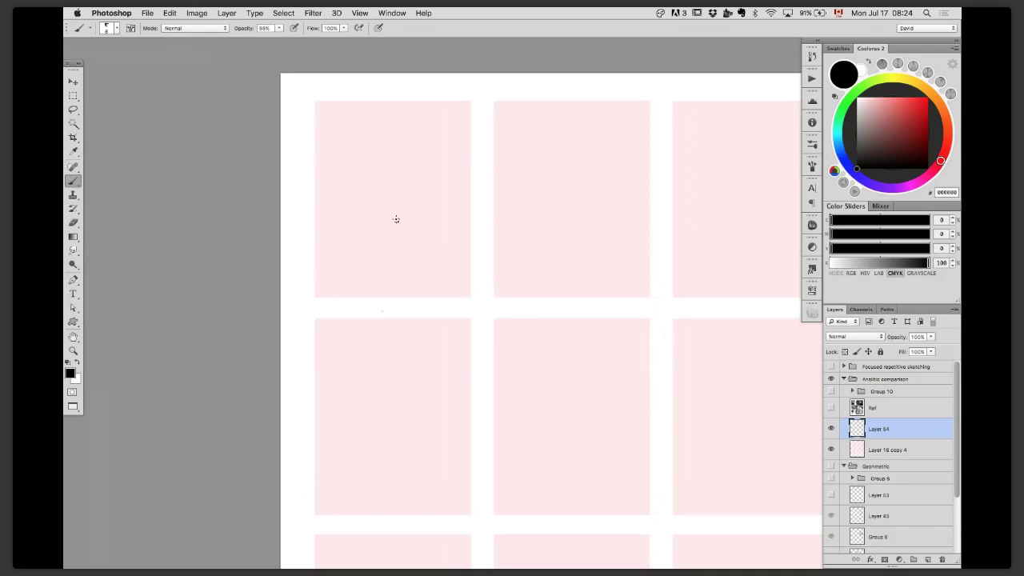
Step: Sketch a profile head construction in the first top-row cell: a skull circle, a vertical face line, a short chin line and two neck lines
scroll(386, 187, "up", 1)
left_click_drag(413, 204, 435, 275)
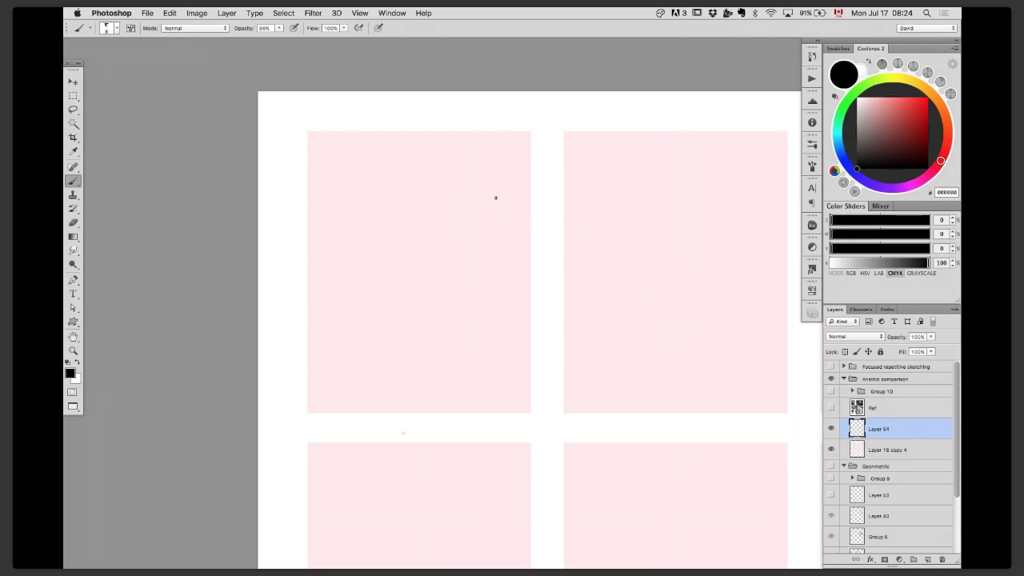
mouse_move(418, 192)
left_mouse_down()
mouse_move(469, 246)
mouse_move(430, 193)
left_mouse_up()
mouse_move(383, 220)
left_mouse_down()
mouse_move(383, 321)
mouse_move(394, 320)
left_mouse_up()
left_click_drag(466, 267, 480, 334)
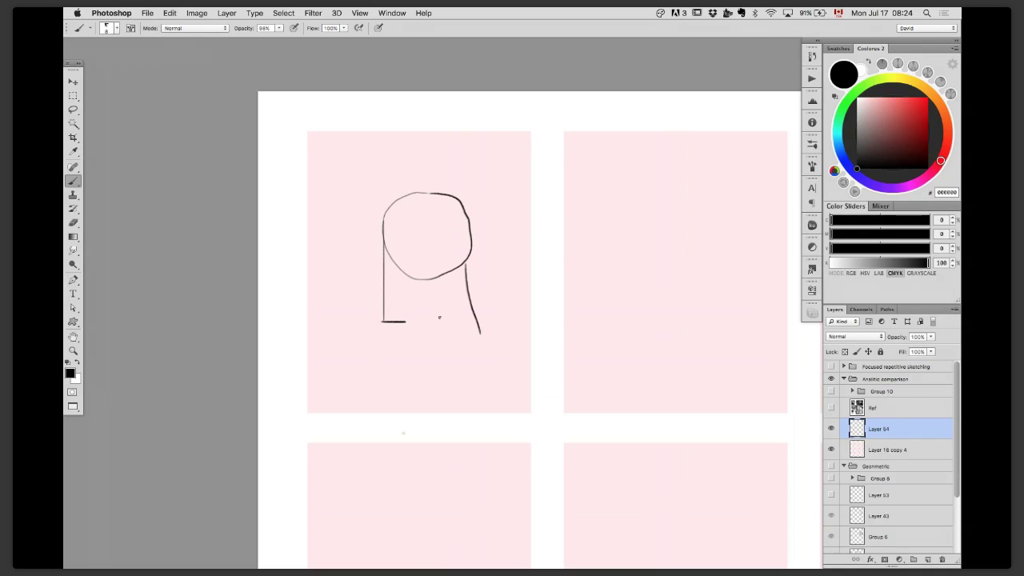
left_click_drag(406, 321, 430, 348)
Step: Draw the brow, eye, nose, mouth, ear and jaw on the profile head in the first cell
left_click_drag(384, 239, 398, 239)
mouse_move(385, 252)
left_mouse_down()
mouse_move(373, 282)
mouse_move(388, 297)
left_mouse_up()
left_click_drag(437, 258, 453, 265)
left_click_drag(411, 317, 434, 301)
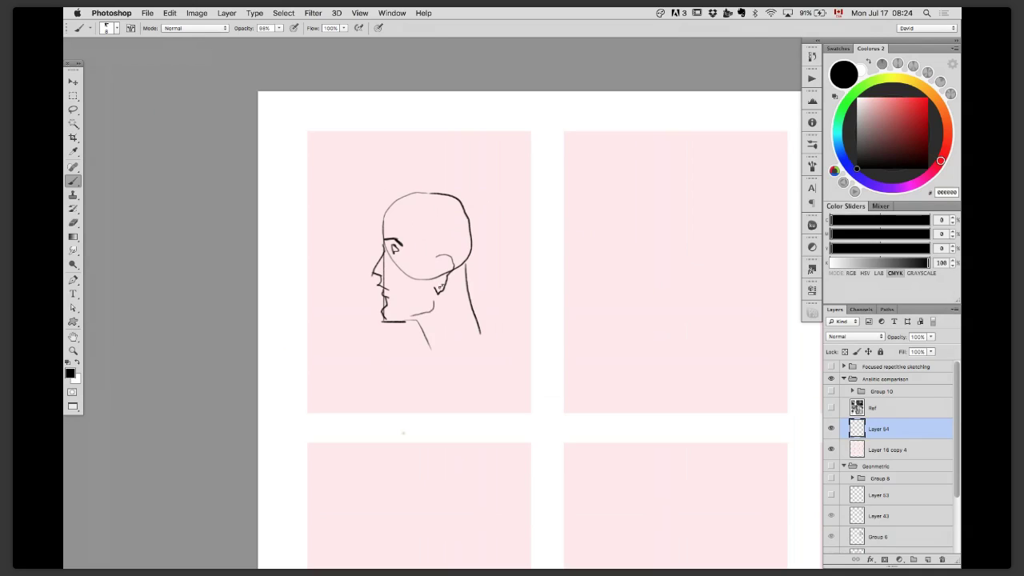
Step: Draw the hairline and hair outline on the first head, and erase the construction circle showing through the face
mouse_move(386, 220)
left_mouse_down()
mouse_move(421, 230)
mouse_move(426, 250)
mouse_move(473, 242)
left_mouse_up()
mouse_move(379, 216)
left_mouse_down()
mouse_move(391, 189)
mouse_move(382, 191)
mouse_move(469, 202)
mouse_move(476, 268)
mouse_move(416, 218)
left_mouse_up()
key("e")
mouse_move(408, 274)
left_mouse_down()
mouse_move(473, 252)
mouse_move(476, 277)
mouse_move(457, 267)
left_mouse_up()
scroll(472, 254, "down", 2)
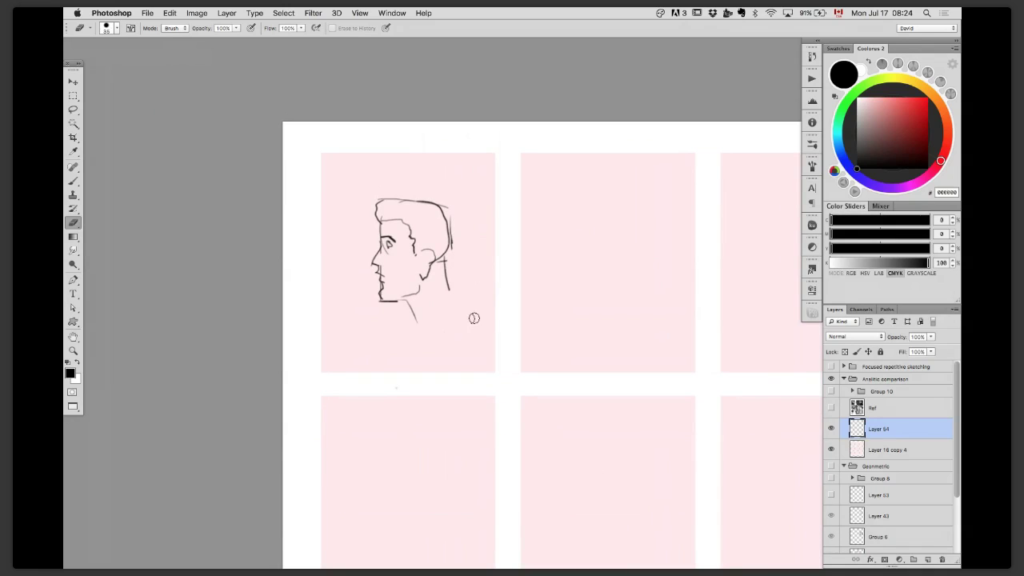
Step: Close the base of the first head's neck with brush strokes and nudge the drawing slightly to the left
key("b")
scroll(473, 291, "right", 2)
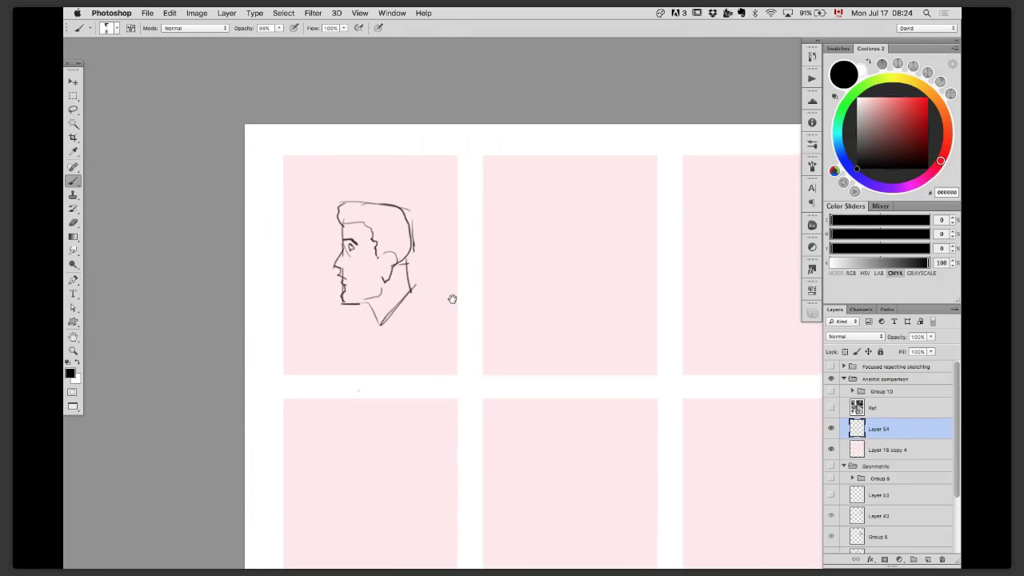
key("v")
mouse_move(425, 297)
left_mouse_down()
mouse_move(414, 298)
mouse_move(421, 293)
left_mouse_up()
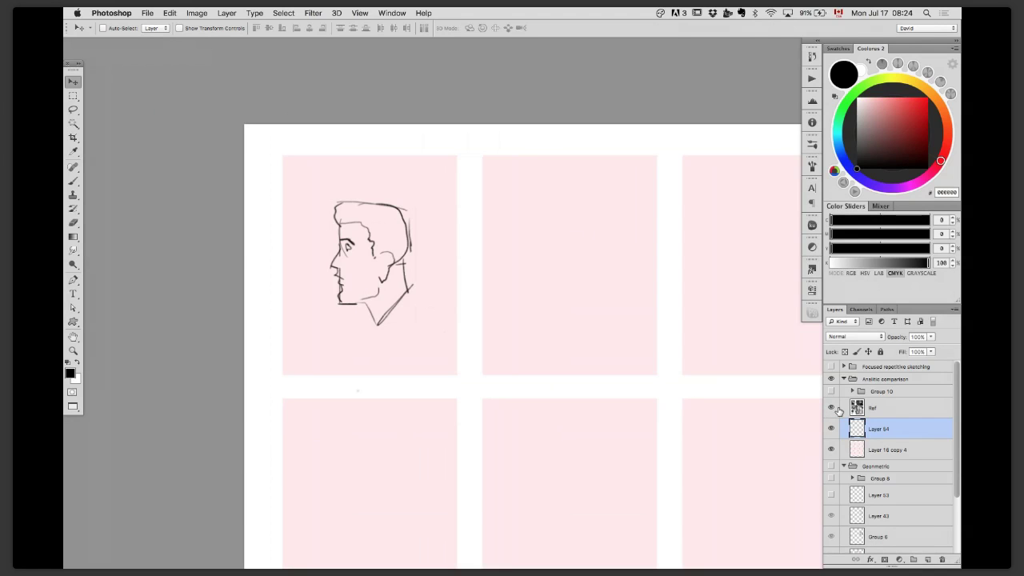
Step: Show the Ref layer, lasso the head of the man in the light suit, copy it to a new layer and hide Ref
left_click(831, 408)
key("l")
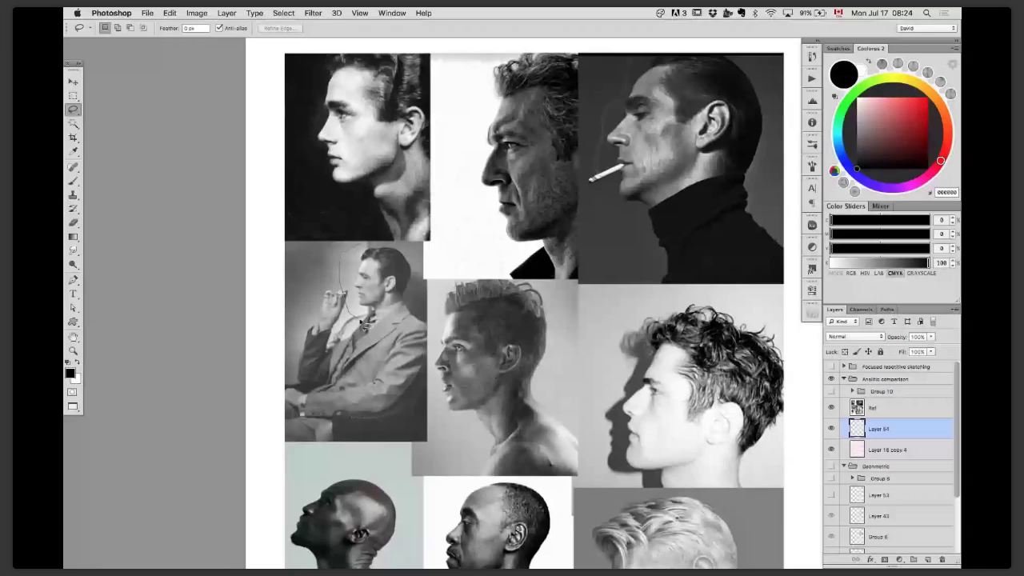
left_click_drag(362, 322, 414, 264)
key("v")
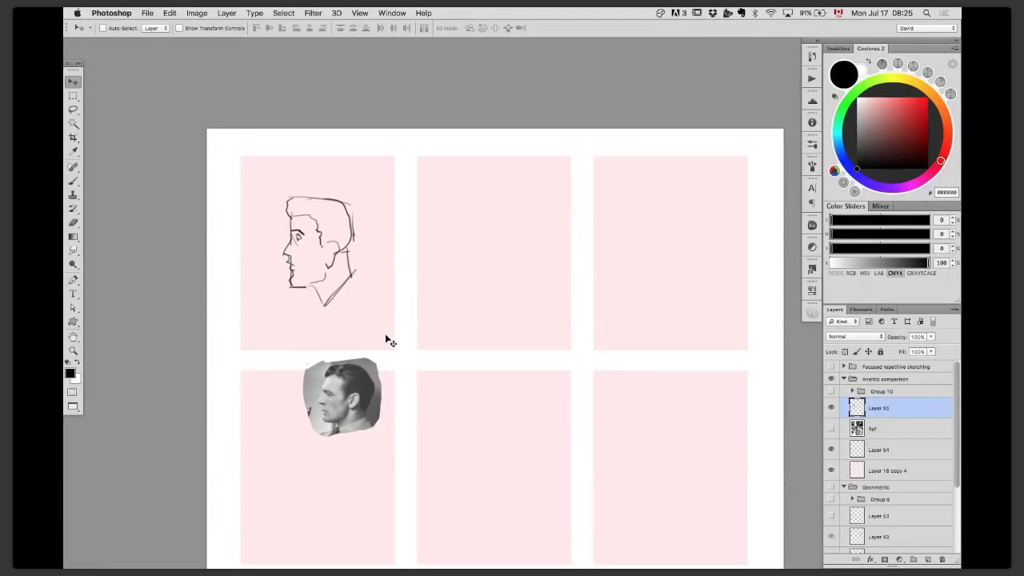
Step: Move the copied head photo beside the first sketch and enlarge it to about the sketch's size
left_click_drag(363, 382, 473, 210)
key("super+t")
key("Return")
left_click_drag(424, 251, 448, 231)
scroll(392, 268, "up", 2)
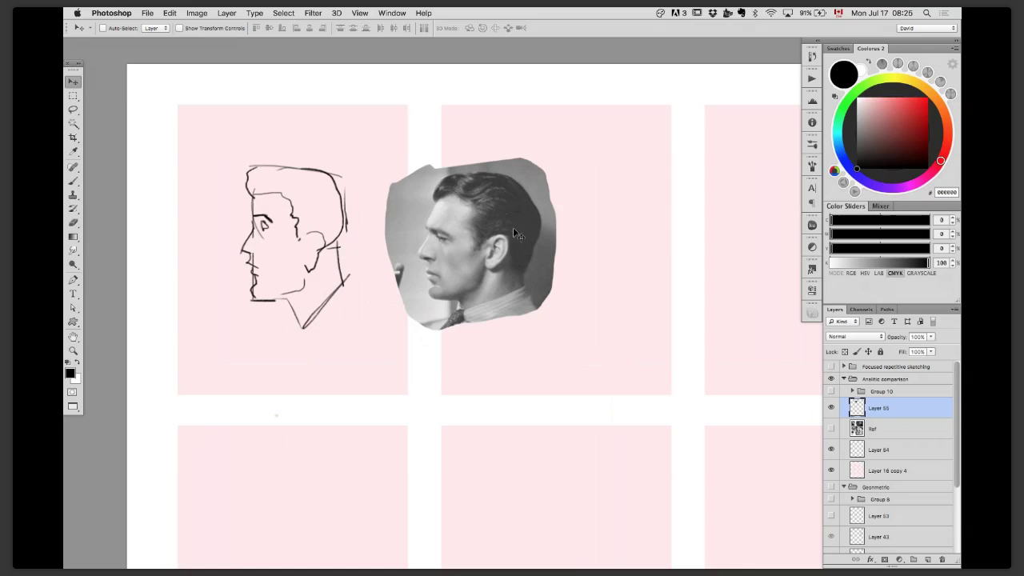
left_click_drag(538, 250, 475, 254)
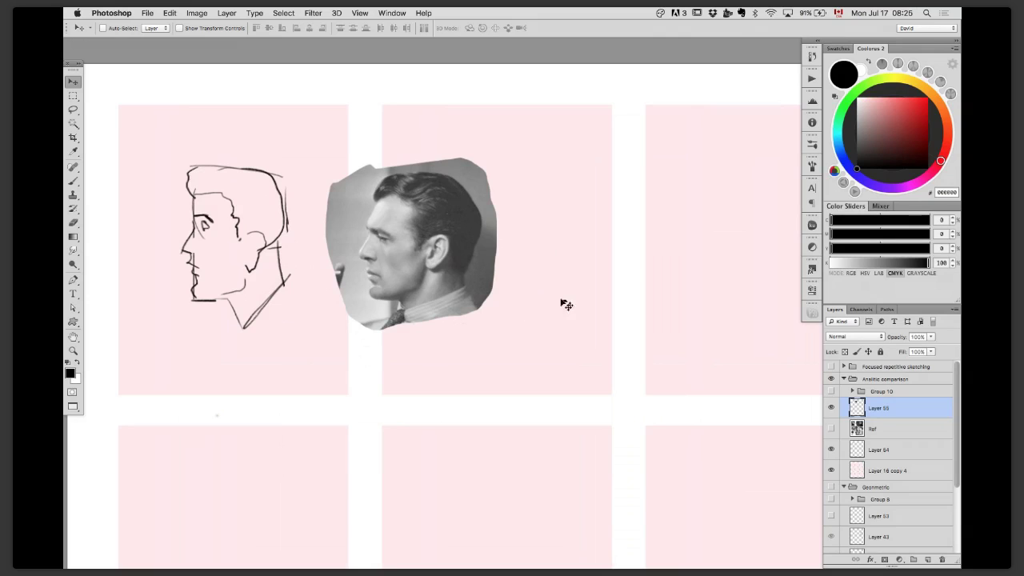
Step: Hide the head photo and sketch a skull circle with a vertical face line in the second top-row cell on Layer 54
left_click(830, 408)
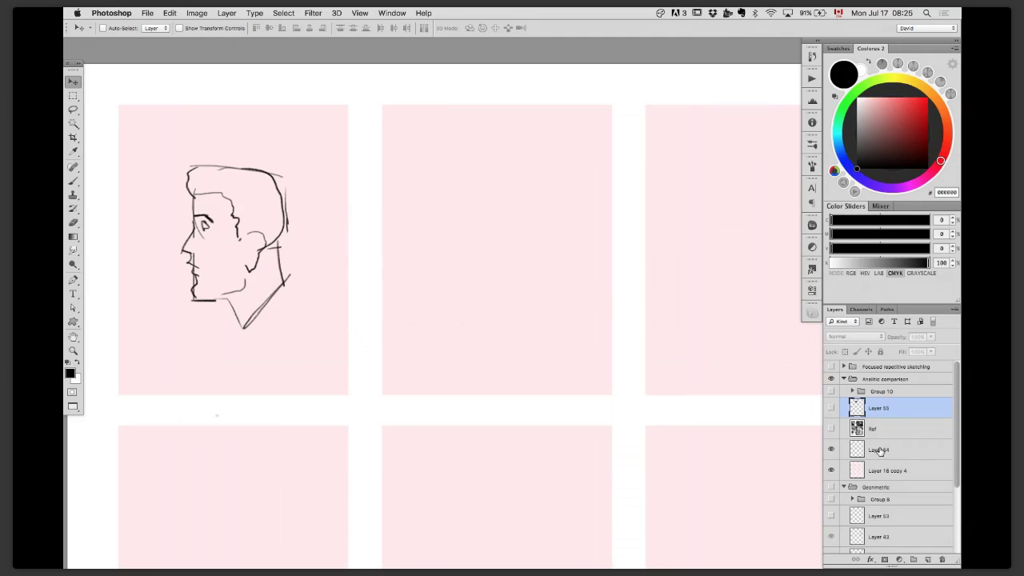
left_click(880, 450)
key("b")
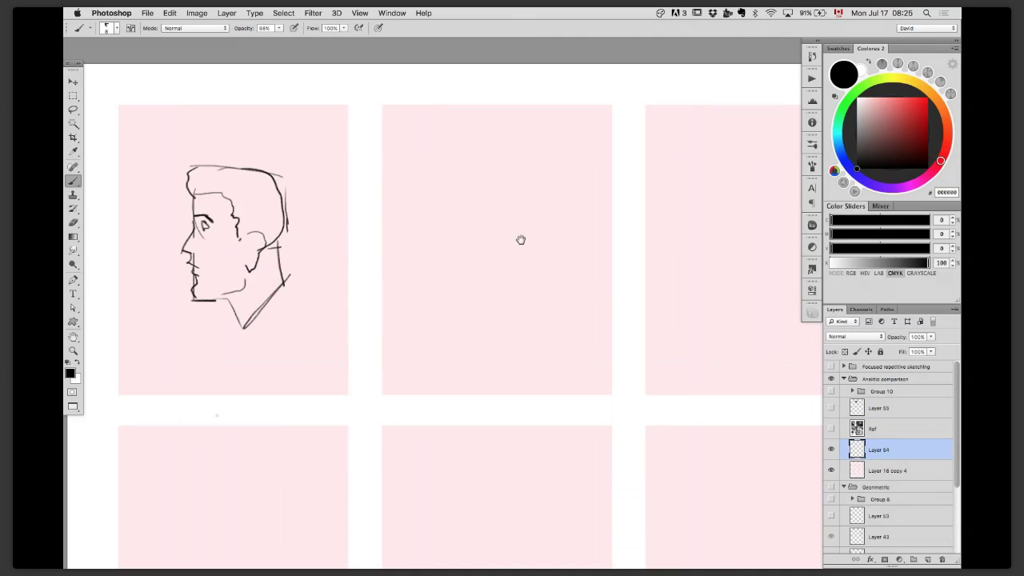
scroll(505, 235, "down", 1)
left_click_drag(508, 258, 509, 249)
mouse_move(483, 155)
left_mouse_down()
mouse_move(443, 207)
mouse_move(469, 243)
mouse_move(524, 173)
mouse_move(479, 173)
mouse_move(465, 226)
mouse_move(504, 169)
left_mouse_up()
key("ctrl+z")
scroll(512, 213, "down", 1)
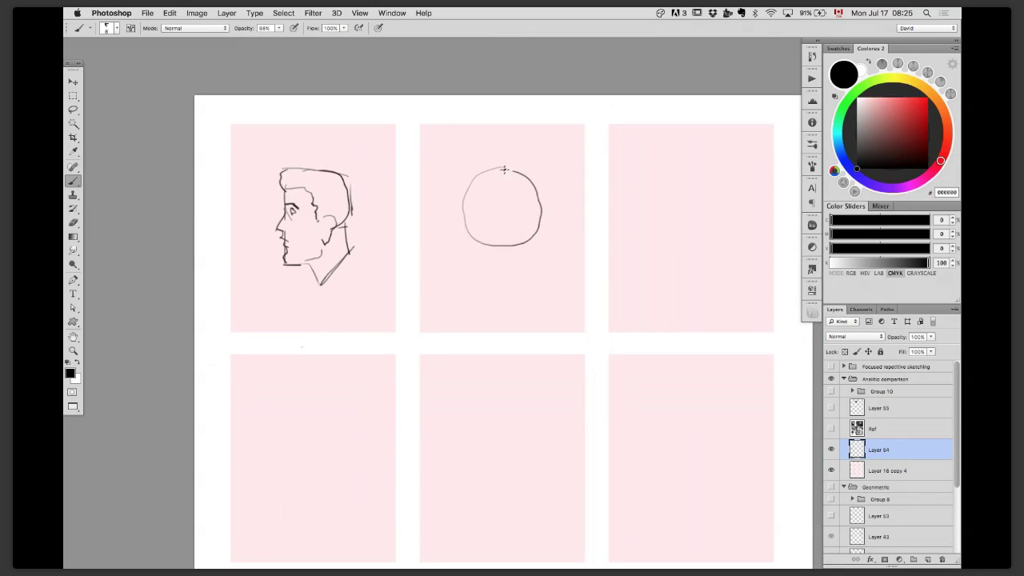
left_click_drag(463, 203, 463, 262)
scroll(488, 253, "up", 1)
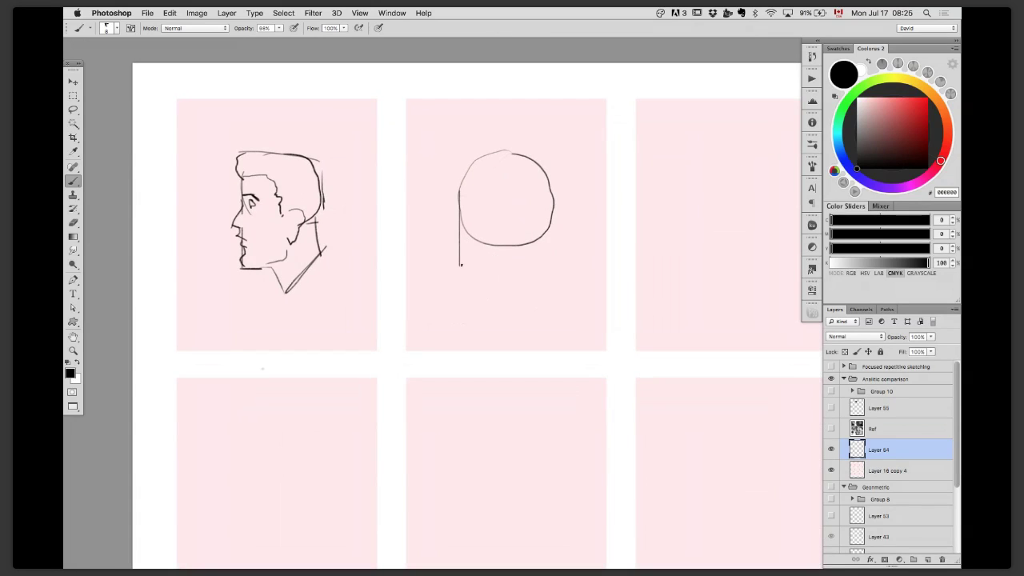
Step: Add the chin line and the neck and collar lines to the second head, using a thicker 15 px brush
left_click_drag(483, 264, 491, 265)
left_click_drag(547, 233, 552, 254)
left_click_drag(492, 265, 504, 290)
key("super+z")
left_click_drag(555, 253, 514, 289)
left_click_drag(523, 235, 528, 251)
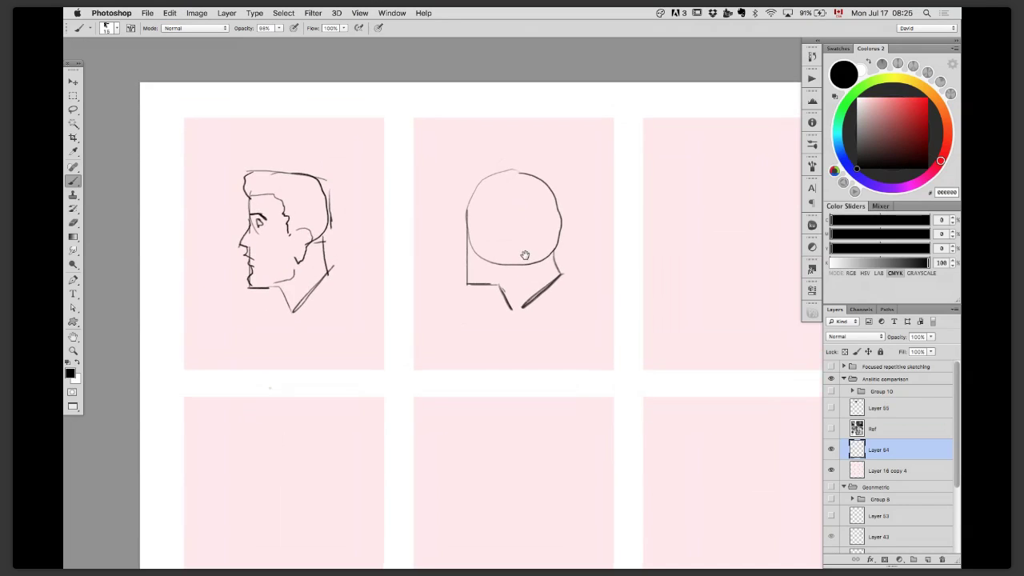
Step: Draw the brow, eye, nose, mouth and jaw on the second head, undoing and redrawing inaccurate strokes
mouse_move(466, 216)
left_mouse_down()
mouse_move(521, 230)
mouse_move(474, 218)
left_mouse_up()
key("super+z")
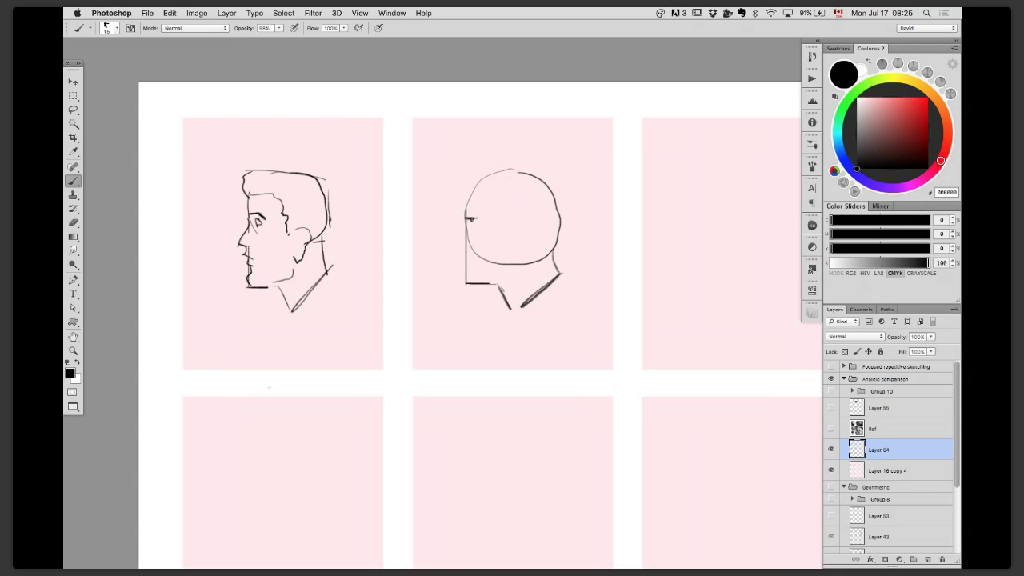
scroll(480, 230, "up", 2)
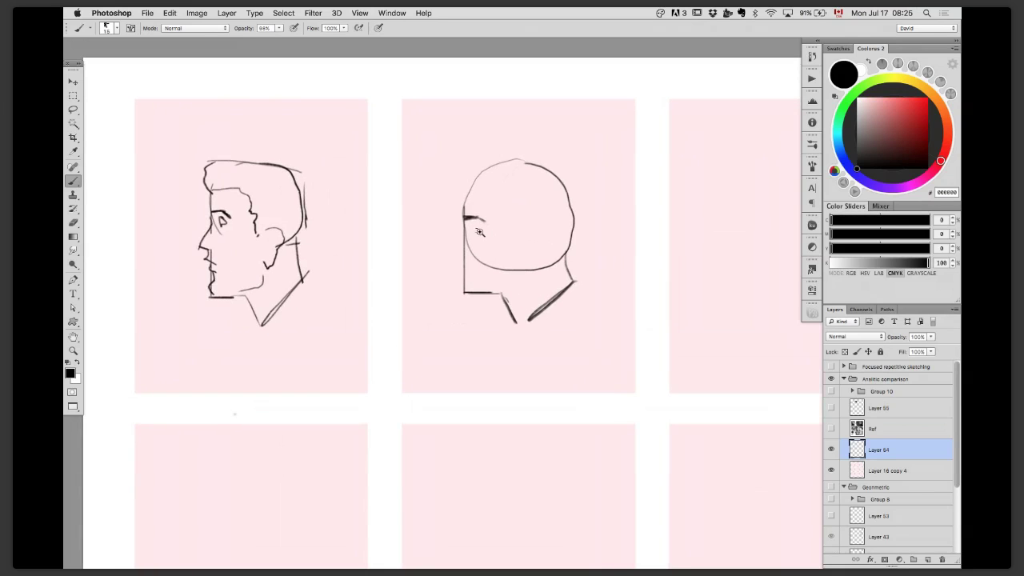
key("super+z")
mouse_move(477, 233)
left_mouse_down()
mouse_move(485, 237)
mouse_move(478, 229)
left_mouse_up()
key("super+z")
key("super+z")
mouse_move(464, 234)
left_mouse_down()
mouse_move(452, 250)
mouse_move(469, 269)
left_mouse_up()
key("super+z")
mouse_move(467, 278)
left_mouse_down()
mouse_move(466, 293)
mouse_move(525, 278)
left_mouse_up()
Step: Draw the ear, sideburn, hairline and back of the hair on the second head
mouse_move(528, 226)
left_mouse_down()
mouse_move(539, 222)
mouse_move(525, 262)
left_mouse_up()
mouse_move(467, 198)
left_mouse_down()
mouse_move(461, 216)
mouse_move(469, 181)
mouse_move(498, 192)
mouse_move(525, 234)
mouse_move(513, 231)
mouse_move(566, 260)
mouse_move(572, 180)
left_mouse_up()
mouse_move(472, 171)
left_mouse_down()
mouse_move(468, 185)
mouse_move(526, 166)
left_mouse_up()
Step: Undo the last hair strokes and redraw the top outline of the second head's hair in black
key("x")
key("x")
key("super+z")
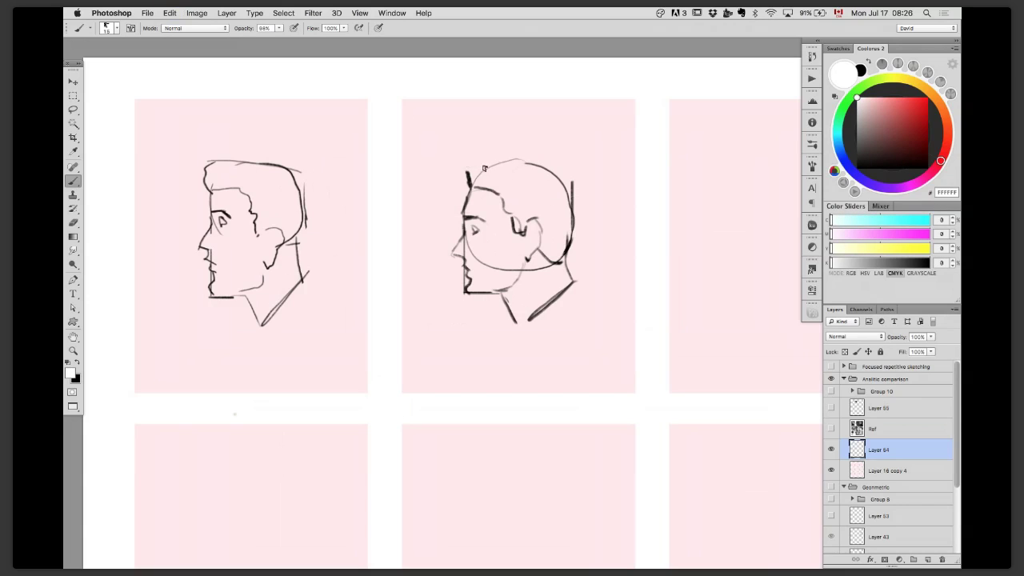
key("super+z")
key("x")
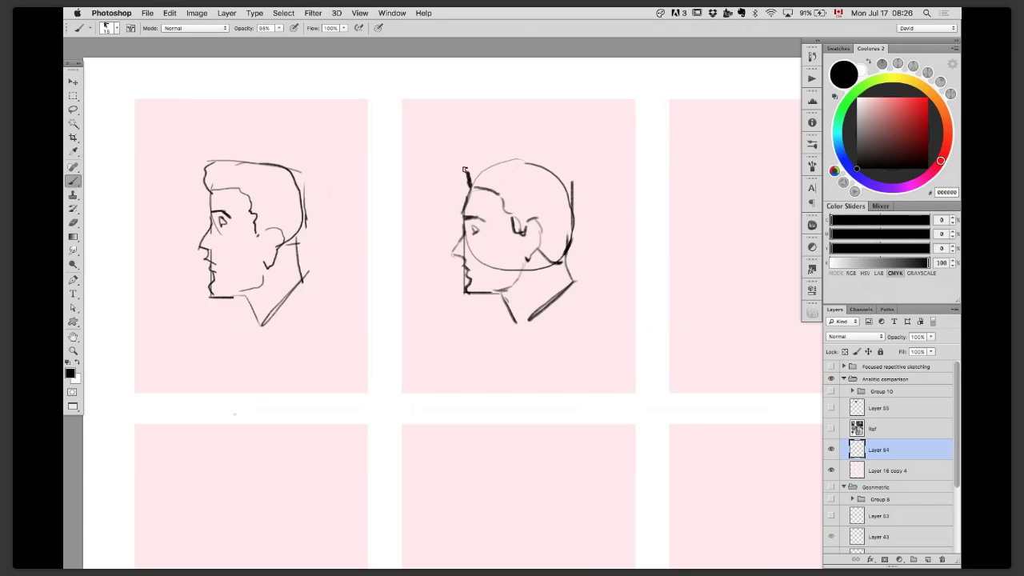
key("super+z")
mouse_move(466, 160)
left_mouse_down()
mouse_move(536, 161)
mouse_move(573, 186)
left_mouse_up()
Step: Erase the construction circle inside the second head's hair and face
key("e")
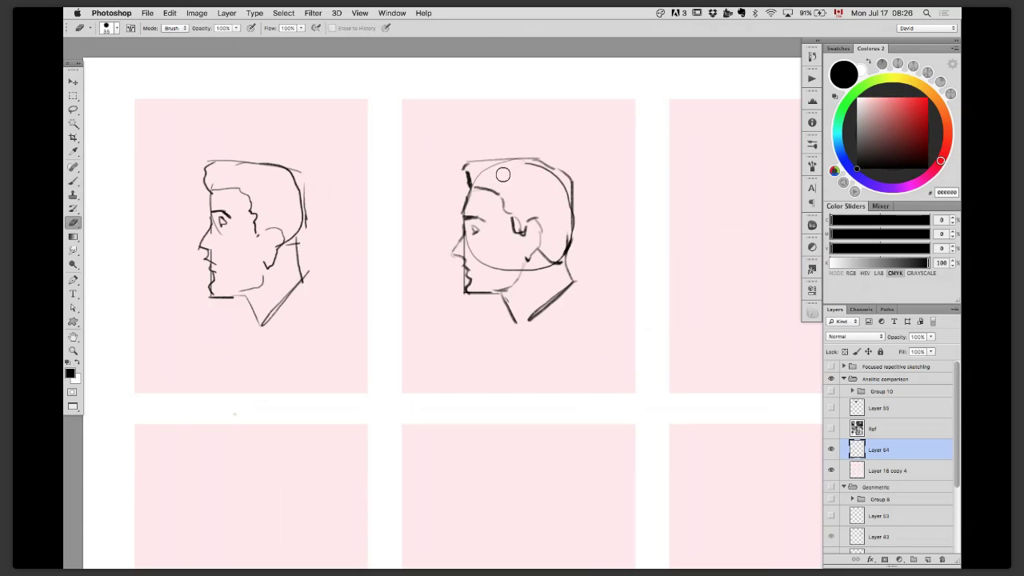
mouse_move(481, 175)
left_mouse_down()
mouse_move(532, 169)
mouse_move(565, 194)
left_mouse_up()
mouse_move(470, 247)
left_mouse_down()
mouse_move(503, 273)
mouse_move(543, 273)
left_mouse_up()
key("super+minus")
scroll(768, 340, "right", 2)
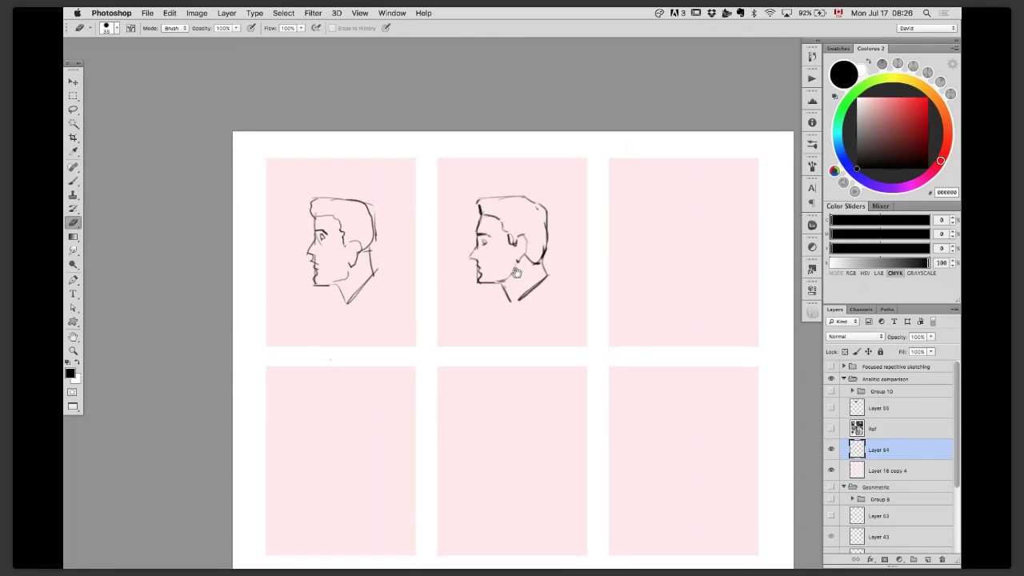
Step: Show the head photo on Layer 55 again and move it beside the second sketch, over the third top-row cell
left_click(830, 408)
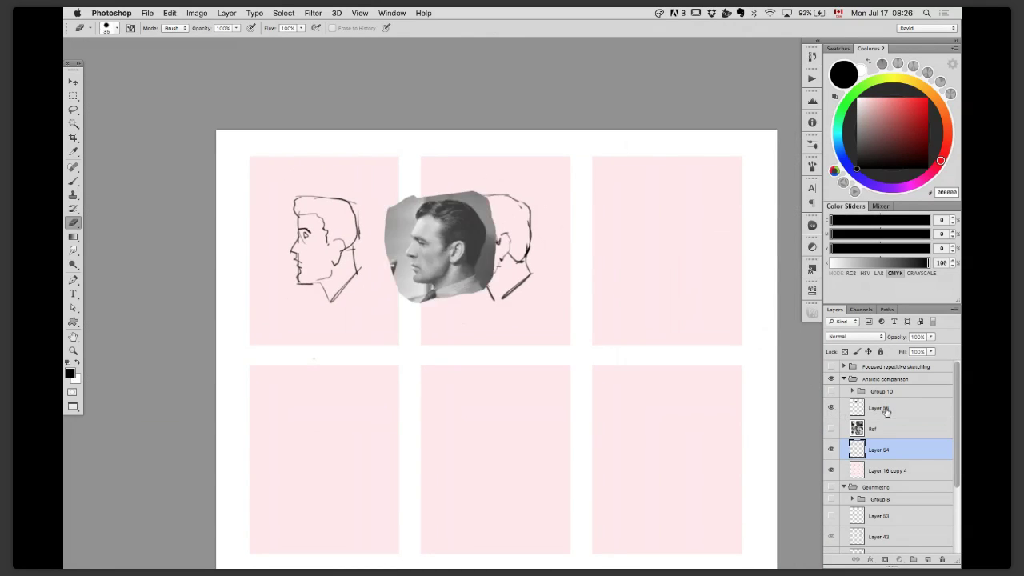
left_click(878, 408)
key("v")
left_click_drag(460, 316, 606, 274)
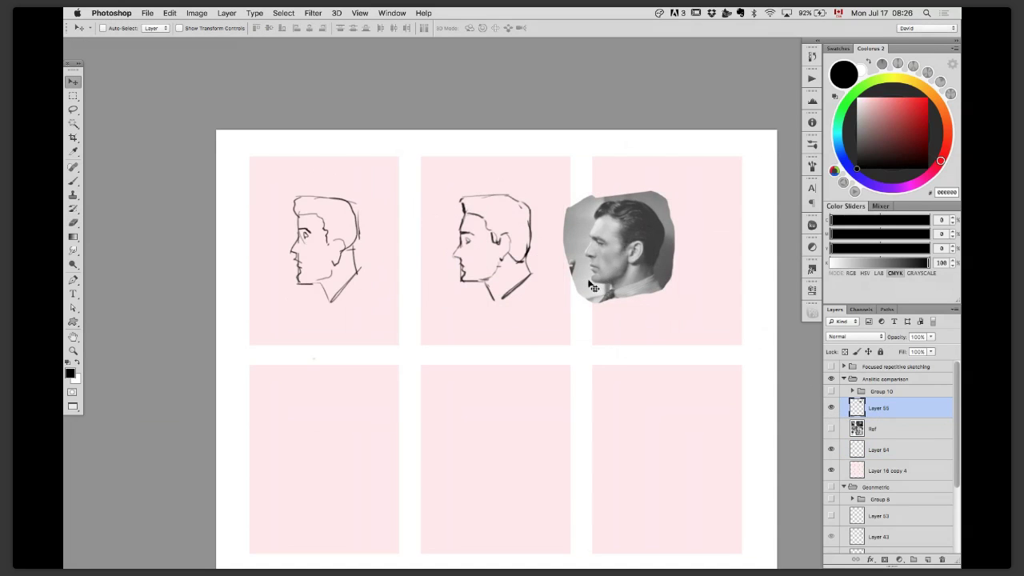
left_click(545, 276)
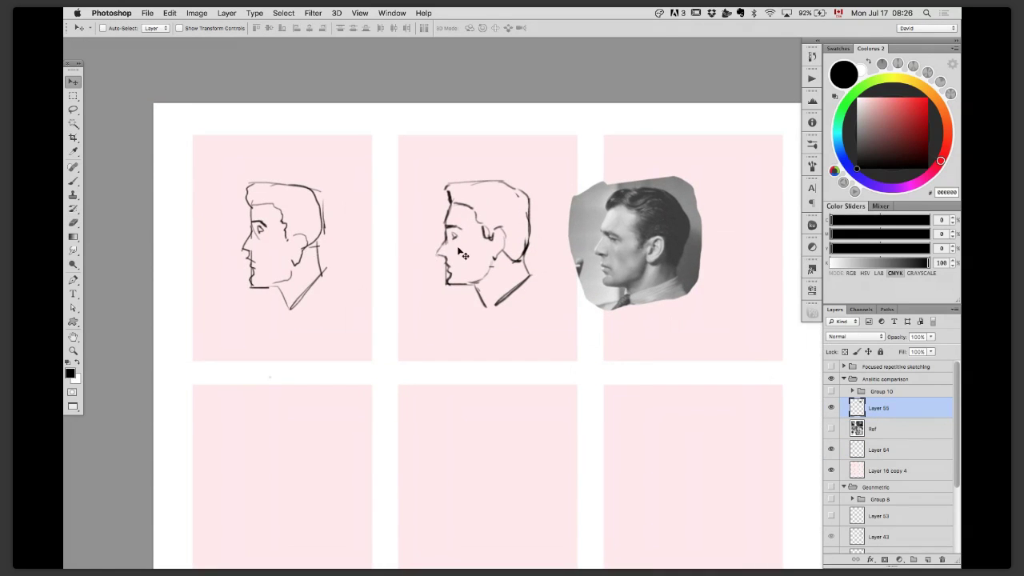
left_click_drag(529, 257, 491, 258)
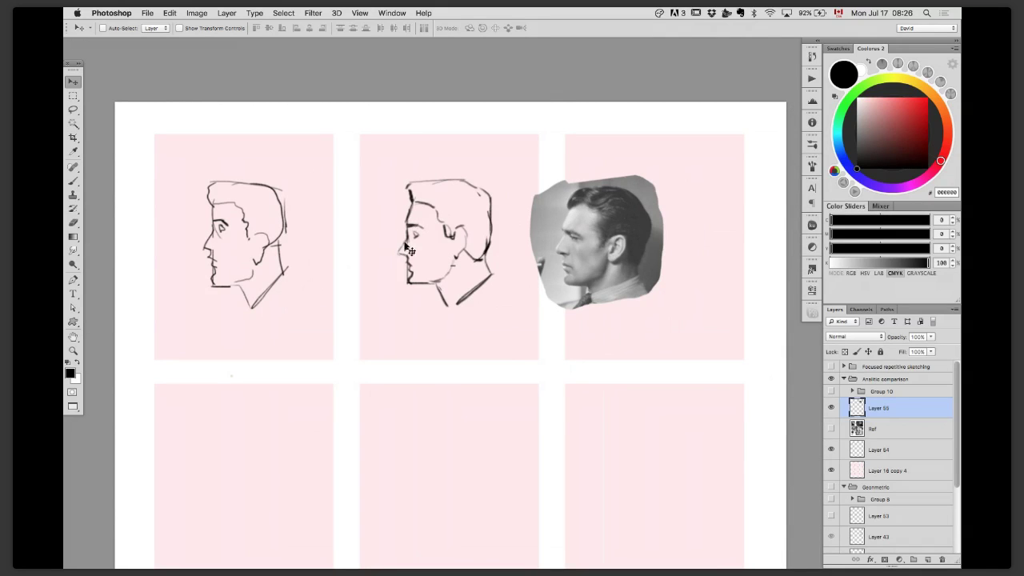
key("b")
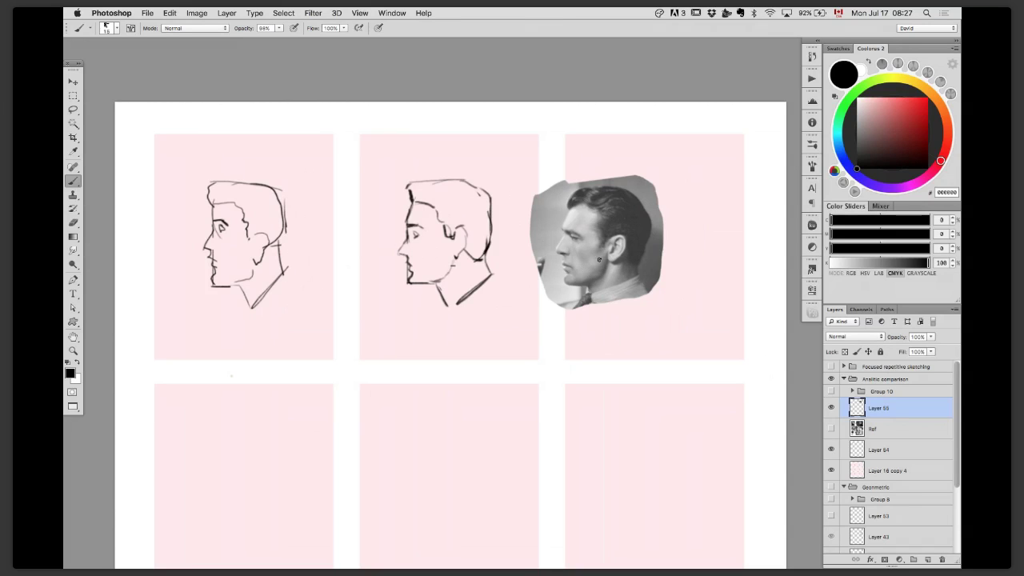
scroll(593, 286, "down", 2)
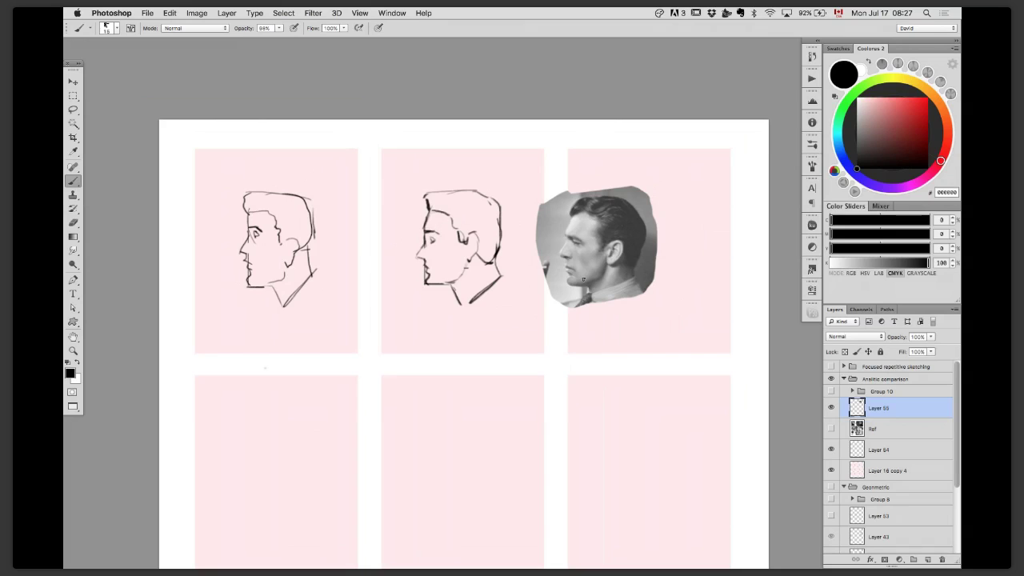
key("v")
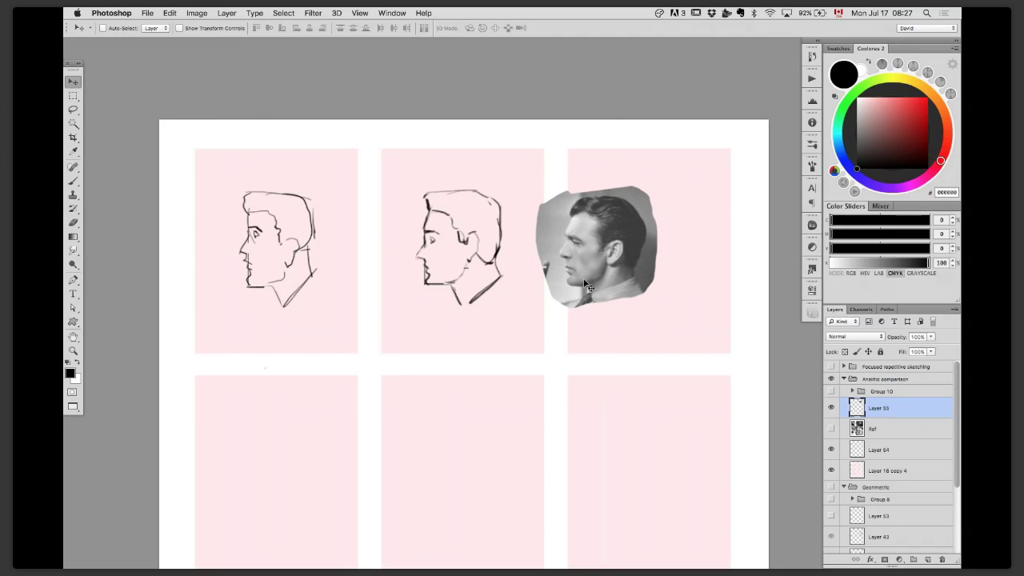
Step: Replace the visible Analitic comparison group with the Focused repetitive sketching group, hide its Group 11 title and select Layer 52
scroll(503, 357, "down", 4)
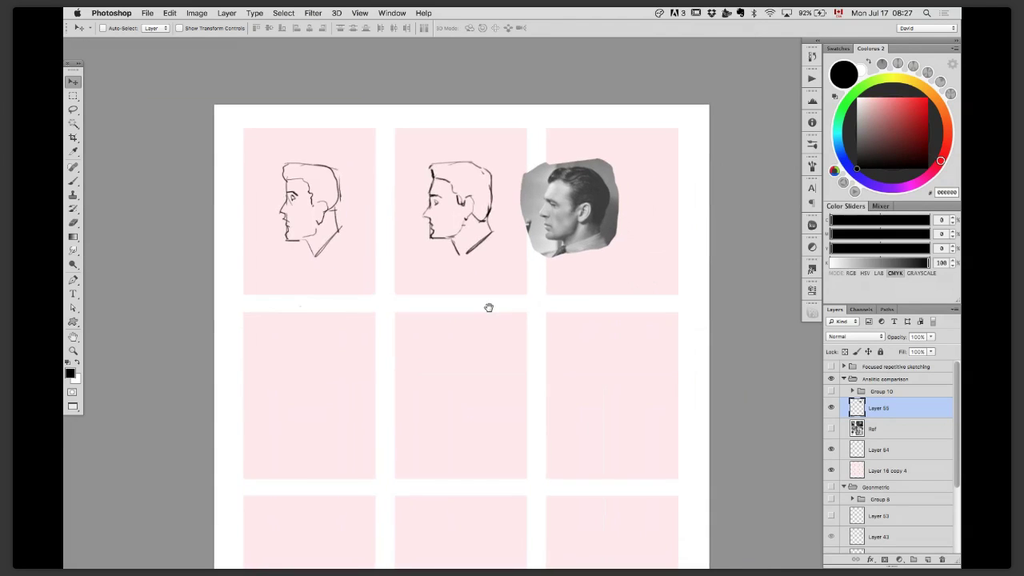
scroll(492, 346, "down", 3)
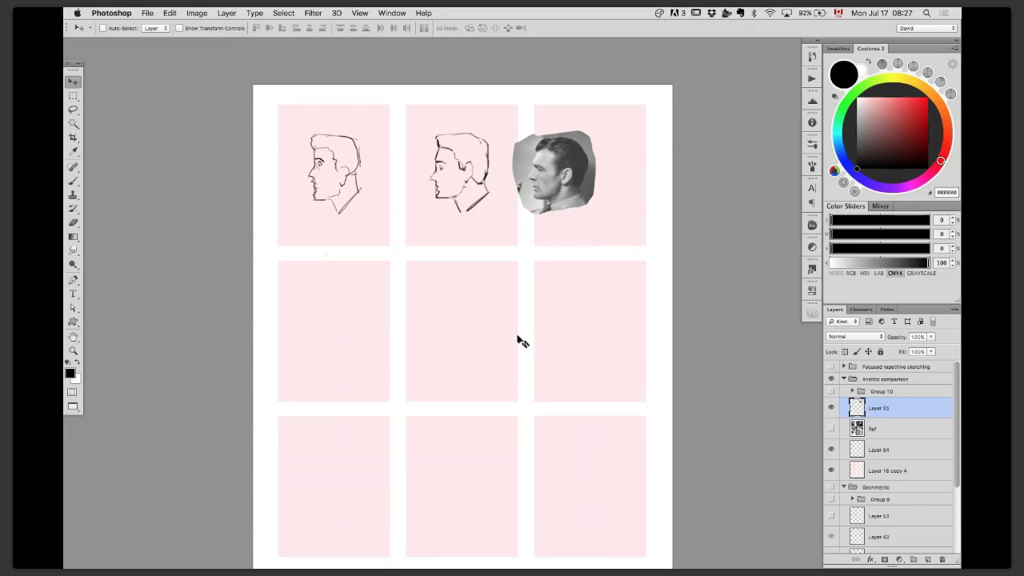
left_click(830, 378)
left_click(831, 366)
left_click(844, 367)
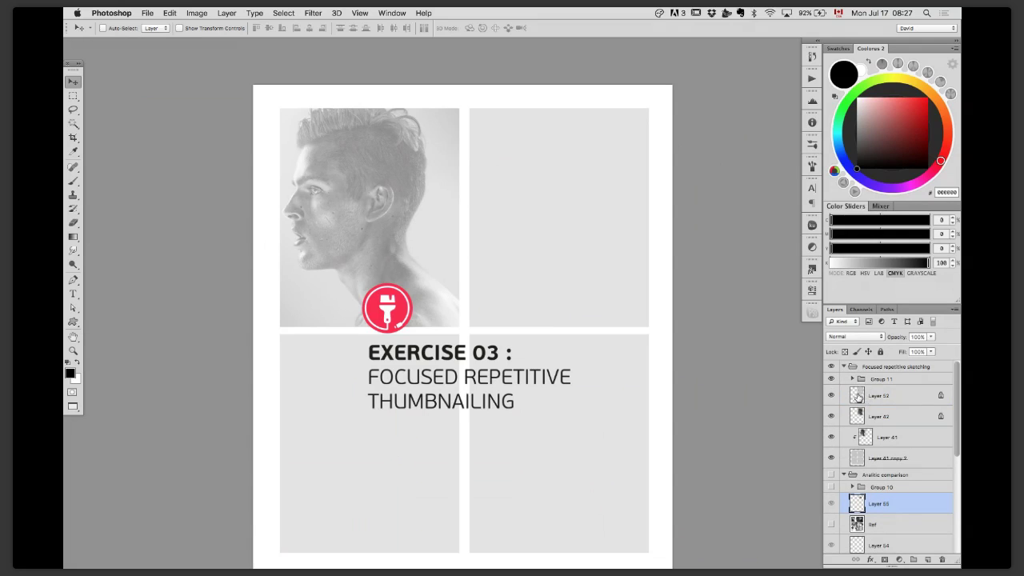
left_click(831, 380)
left_click(890, 395)
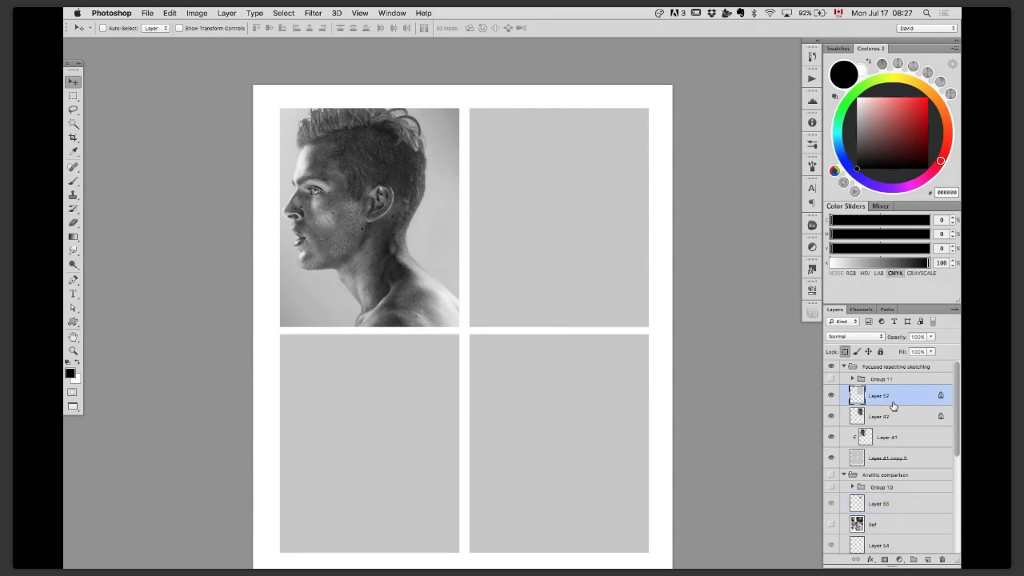
Step: Choose the 175 px textured brush preset for painting in the empty cell beside the profile photo
key("b")
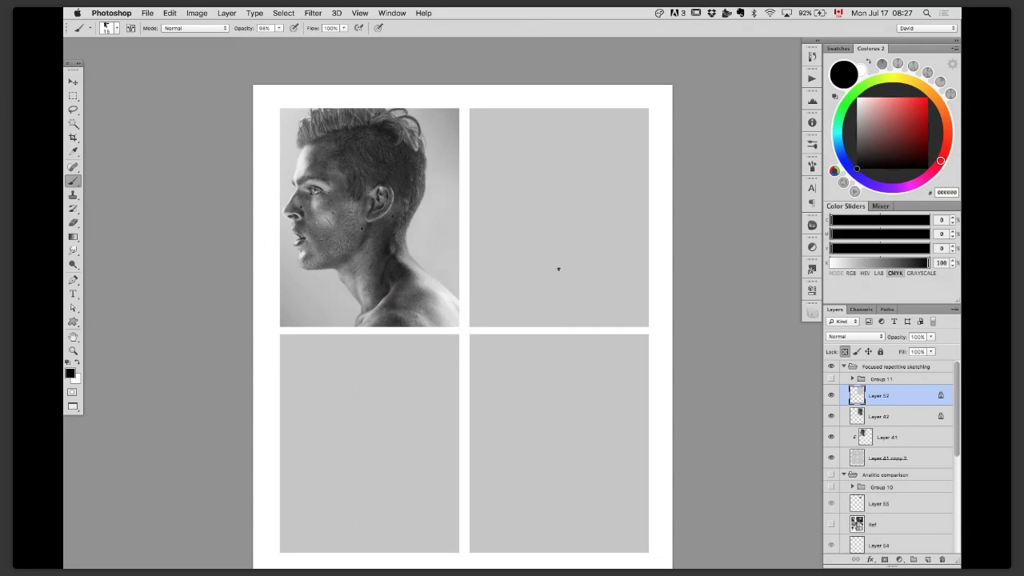
right_click(554, 269)
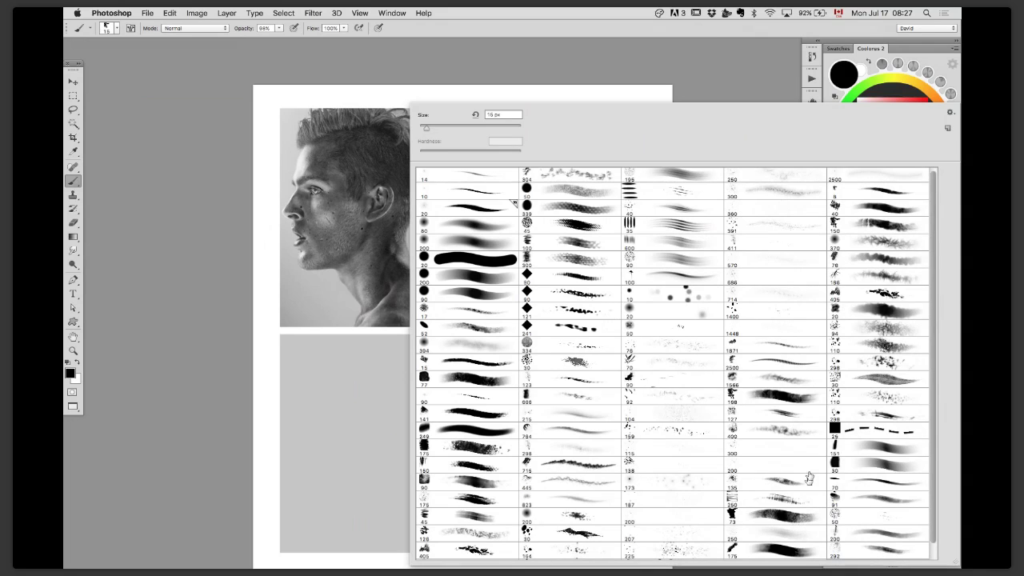
double_click(803, 552)
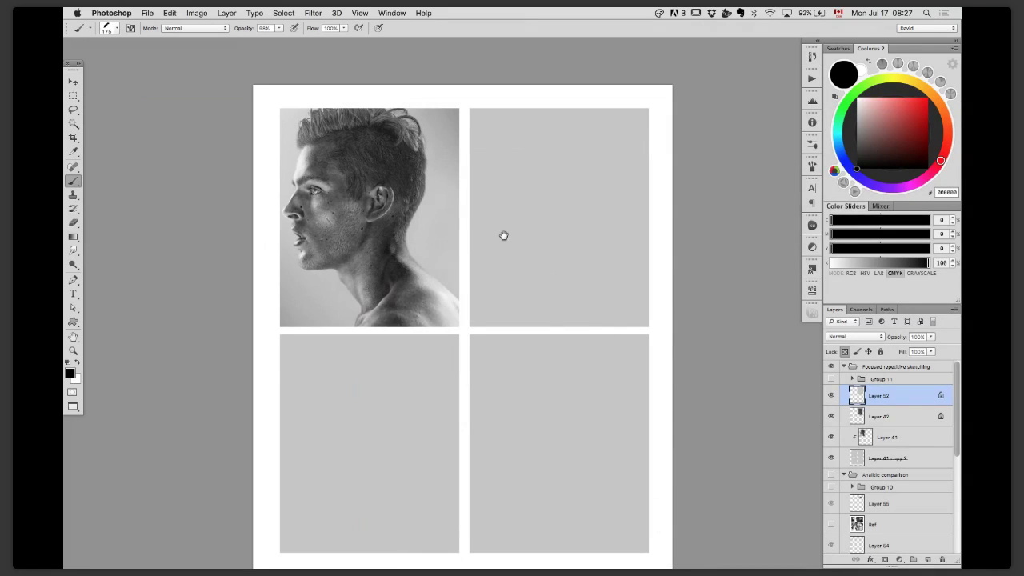
left_click_drag(503, 233, 526, 259)
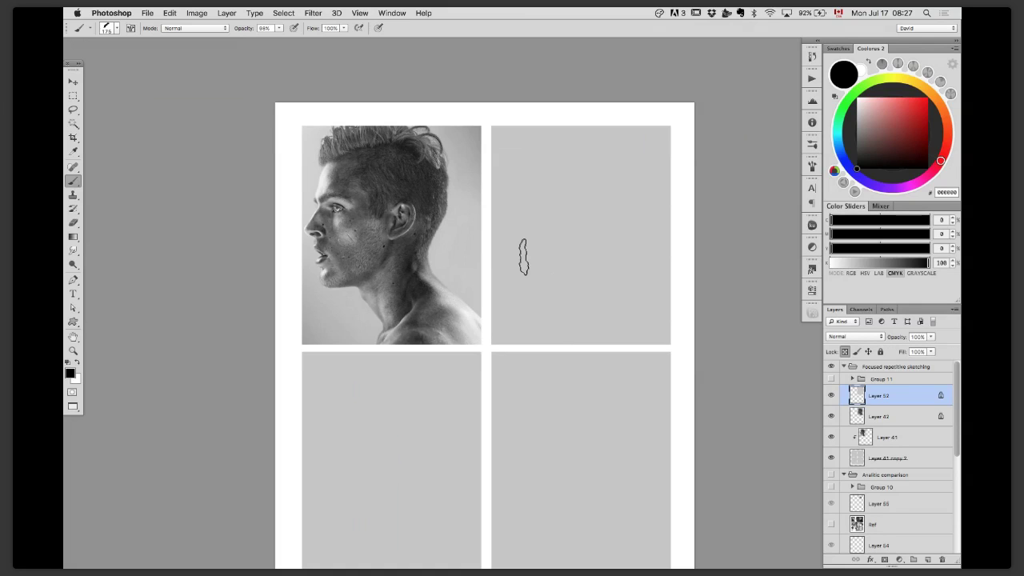
key("v")
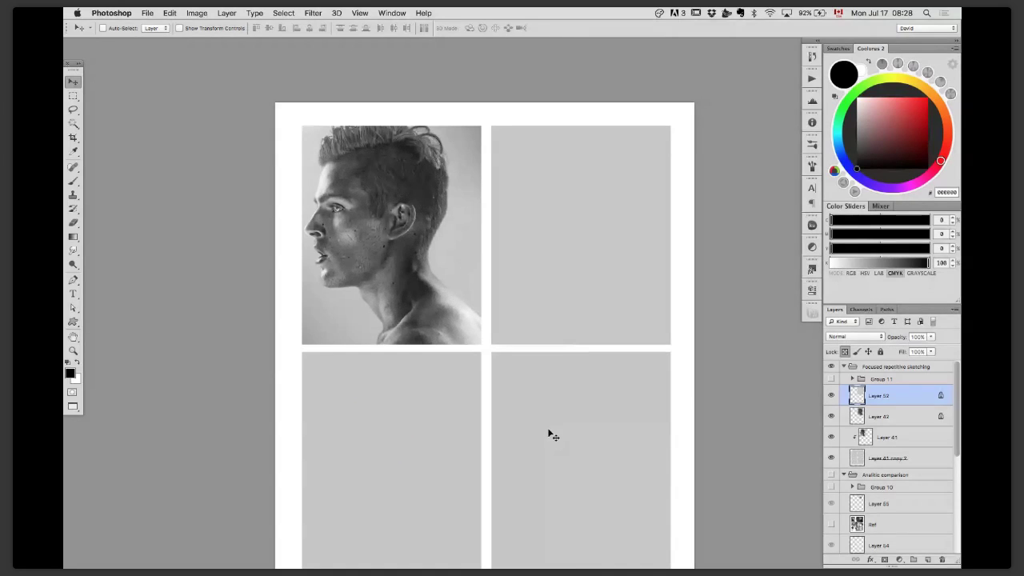
key("b")
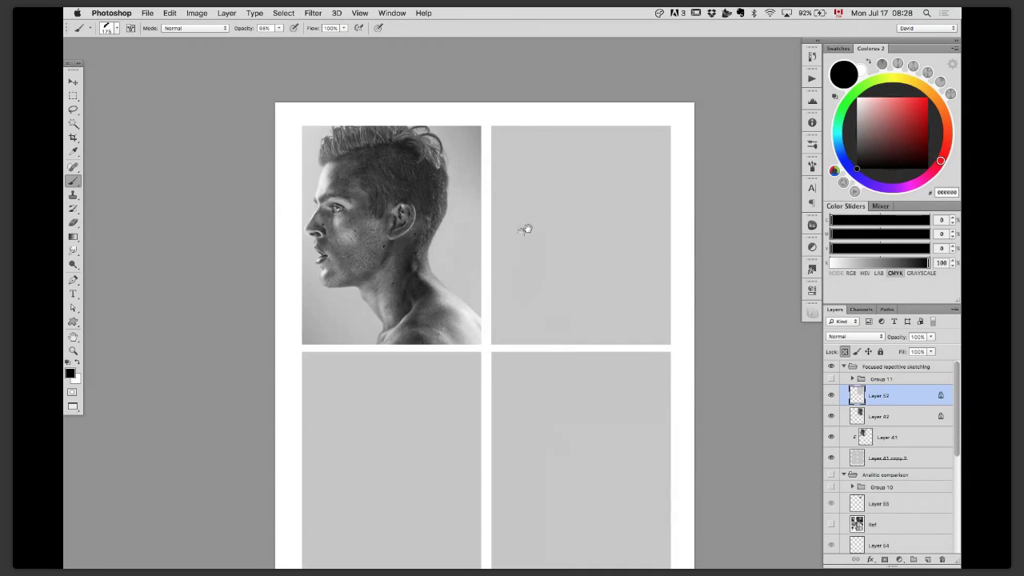
scroll(524, 230, "up", 3)
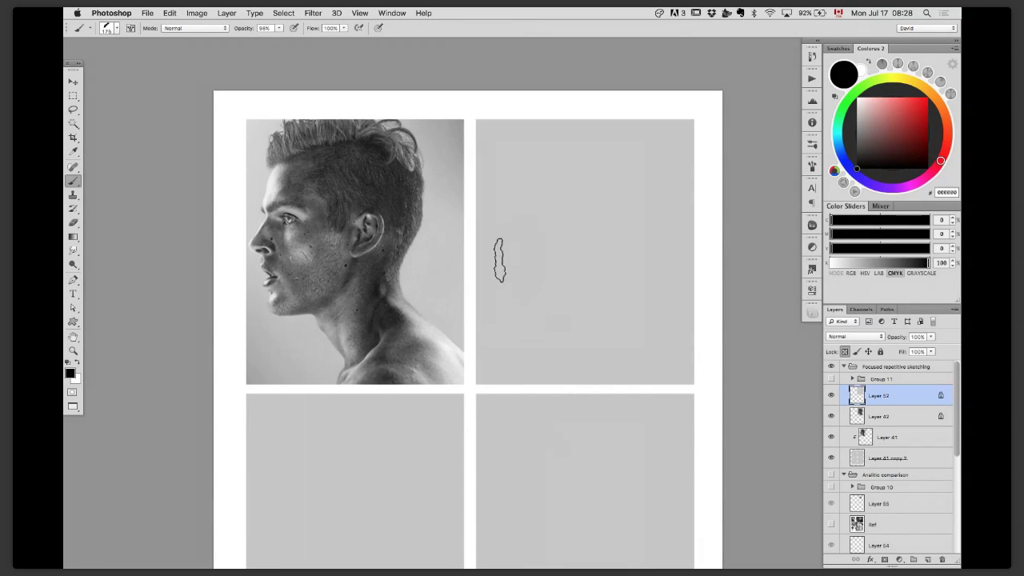
Step: Reduce the brush size and set the foreground colour to mid grey 787878
key("bracketleft")
key("bracketleft")
key("bracketleft")
key("bracketleft")
key("bracketleft")
left_click(857, 134)
mouse_move(521, 186)
left_mouse_down()
mouse_move(546, 167)
mouse_move(560, 196)
left_mouse_up()
key("super+z")
left_click_drag(525, 236, 609, 195)
key("super+z")
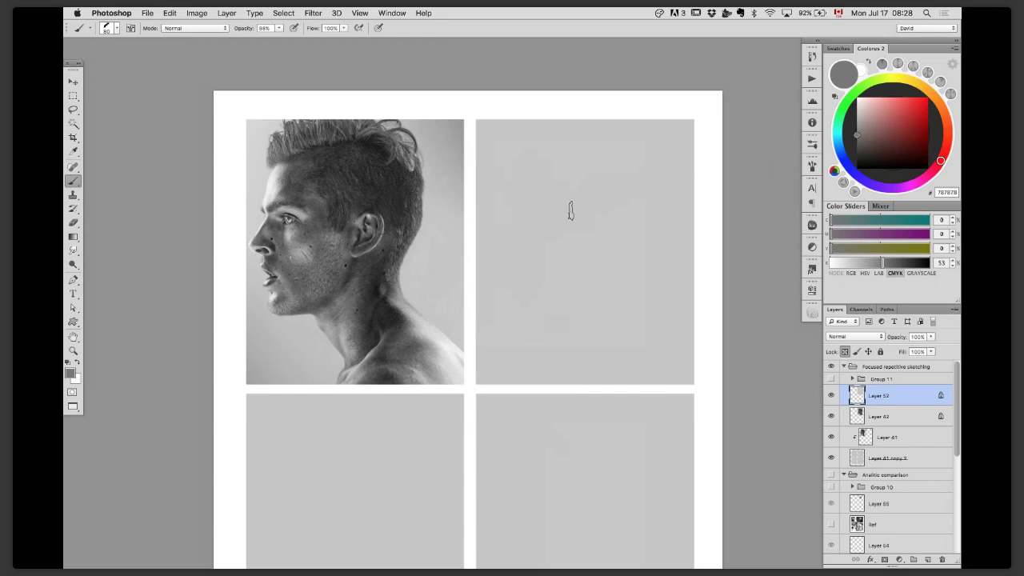
Step: With a 45 px brush, paint the forehead-to-nose, nose-to-chin and jaw outline of the head in the upper-right cell
scroll(504, 181, "down", 2)
scroll(512, 176, "down", 1)
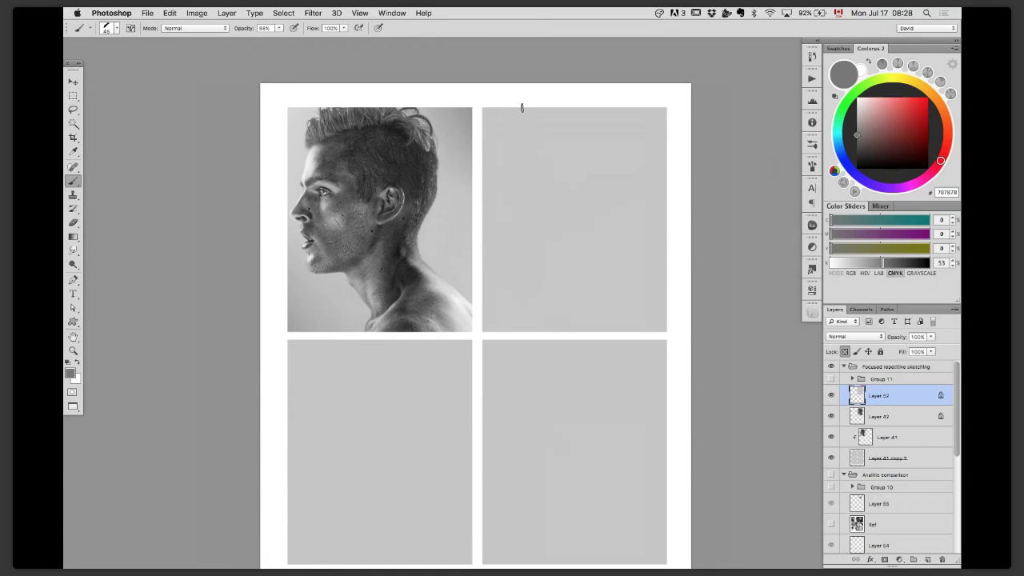
left_click(485, 209, "shift")
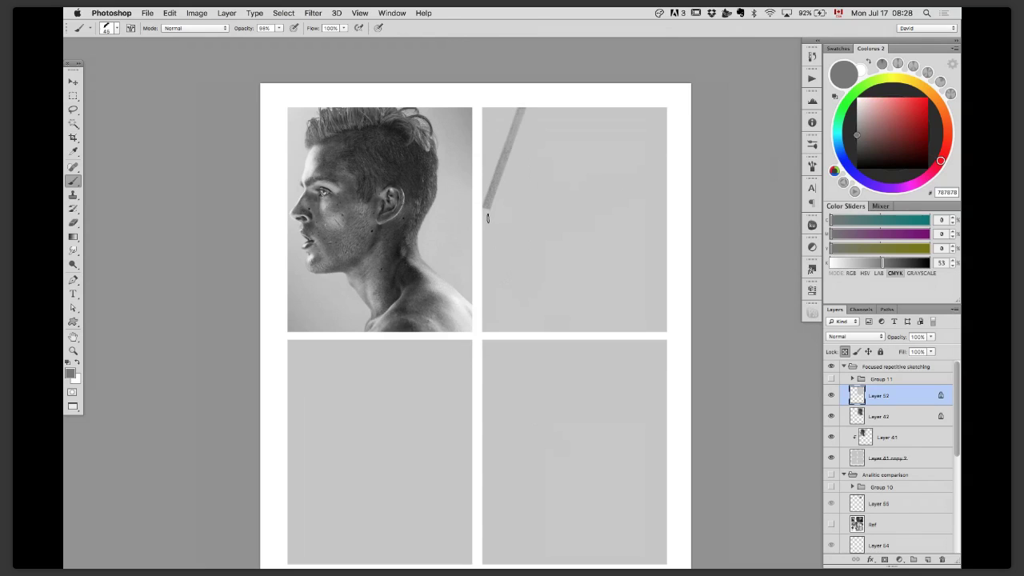
left_click(529, 105, "shift")
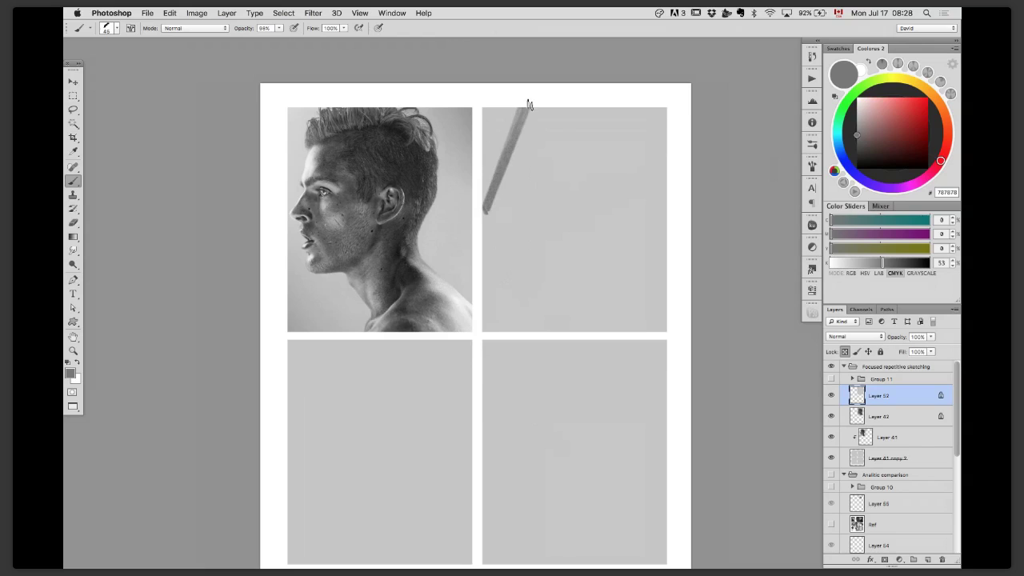
left_click(509, 270, "shift")
mouse_move(508, 265)
left_mouse_down()
mouse_move(553, 267)
mouse_move(543, 267)
mouse_move(558, 269)
mouse_move(553, 278)
left_mouse_up()
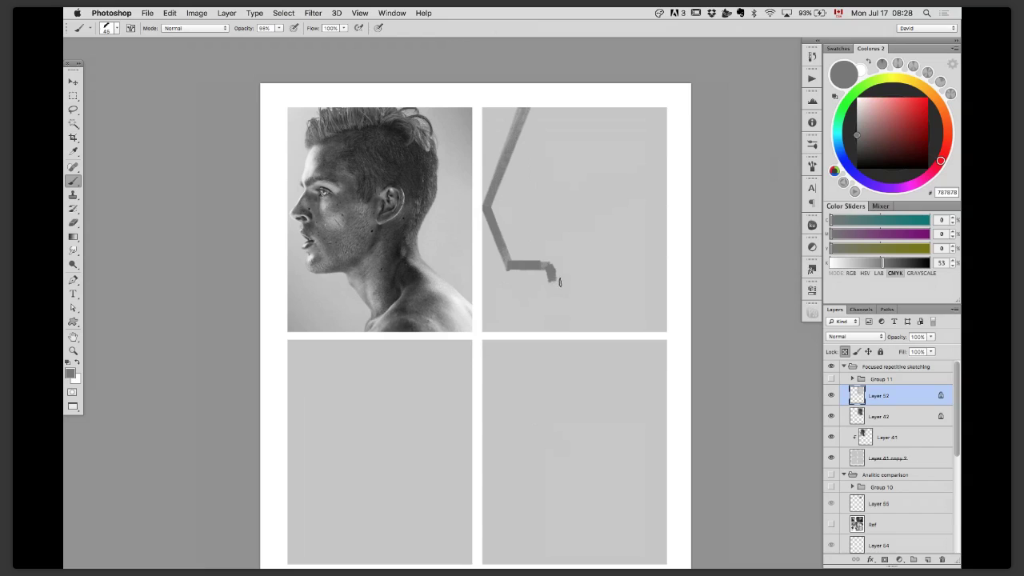
Step: Paint the front of the neck in grey from the jaw down to the cell's bottom edge
left_click(586, 320, "shift")
left_click_drag(584, 323, 584, 332)
left_click(581, 321, "shift")
left_click_drag(570, 323, 575, 319)
left_click_drag(572, 323, 569, 309)
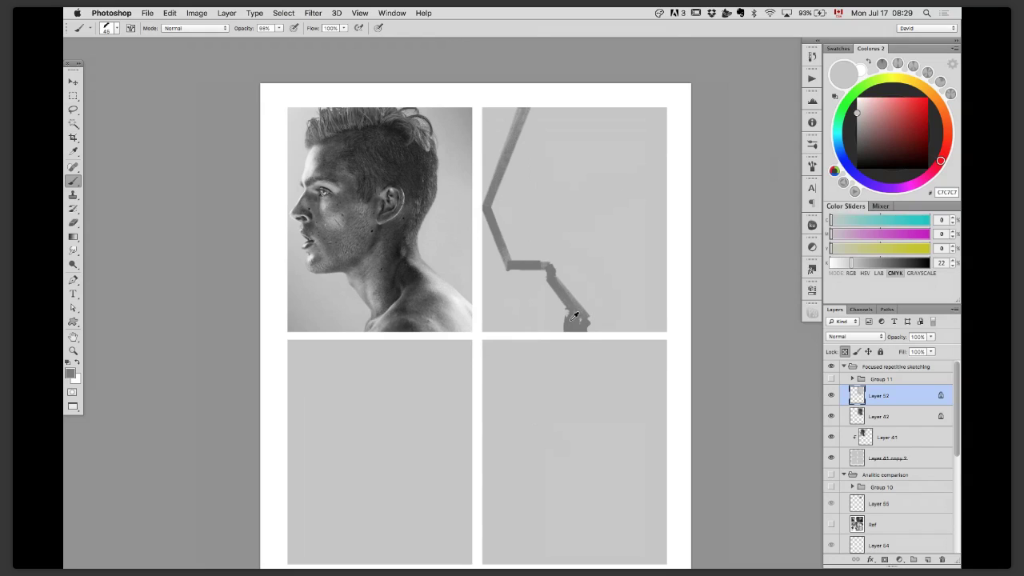
left_click(607, 243, "shift")
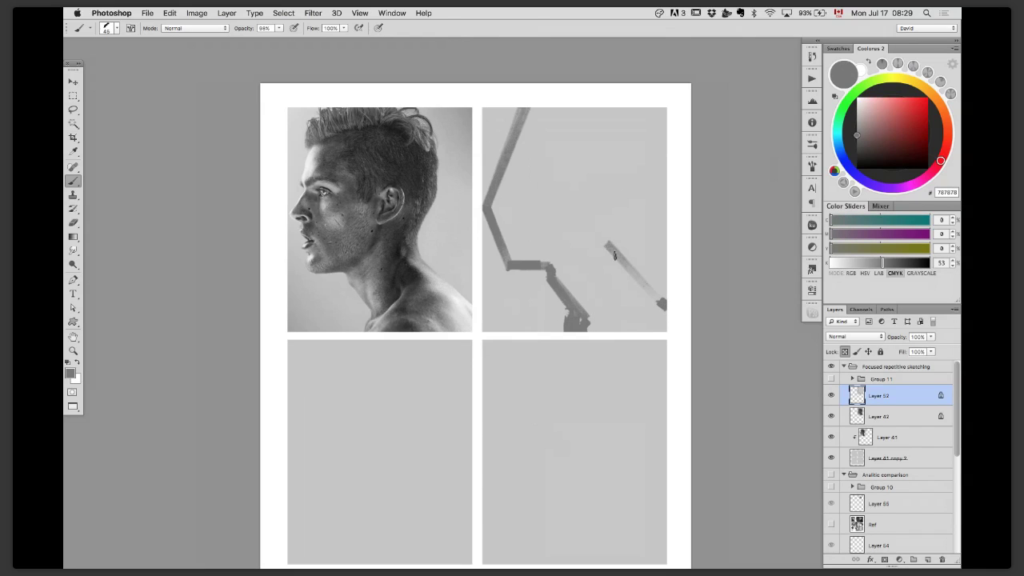
left_click(673, 316, "shift")
left_click_drag(607, 240, 605, 218)
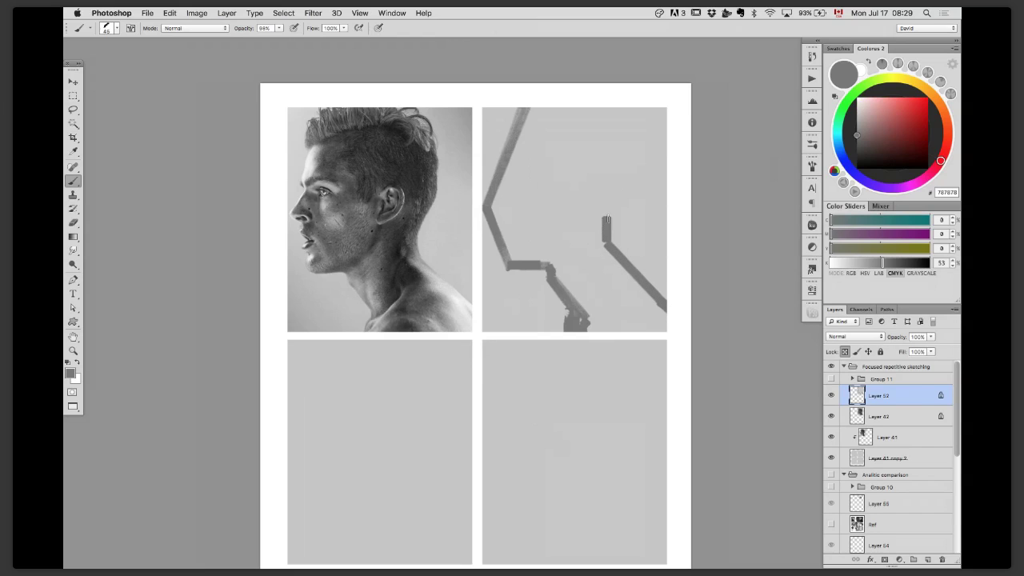
left_click(629, 232, "alt")
mouse_move(605, 219)
left_mouse_down()
mouse_move(619, 240)
mouse_move(610, 263)
mouse_move(658, 297)
left_mouse_up()
Step: Sample the outline's grey and repaint the shoulder line sloping from the nape to the cell's right edge
left_click(563, 293, "alt")
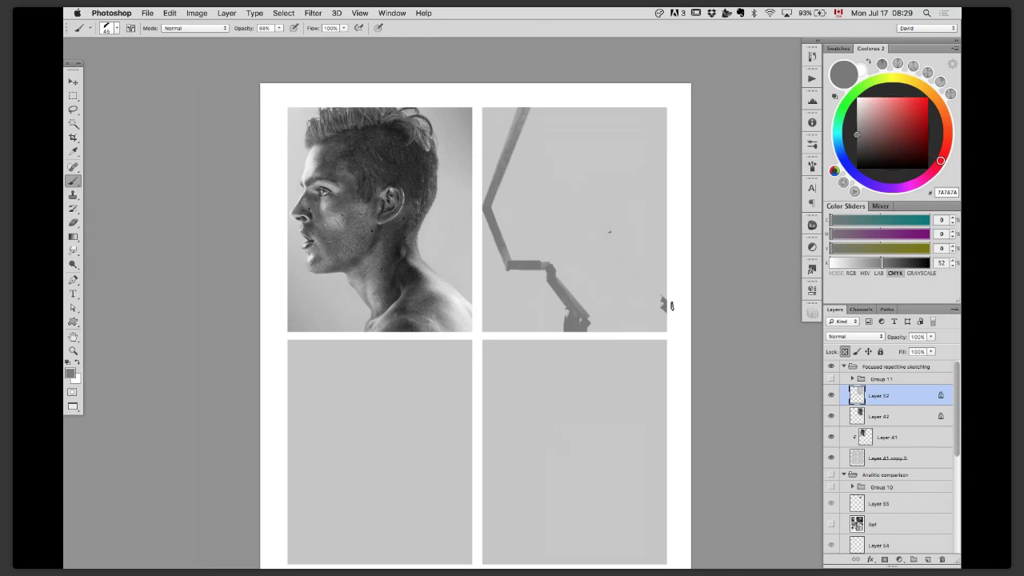
left_click_drag(603, 260, 668, 315)
key("super+z")
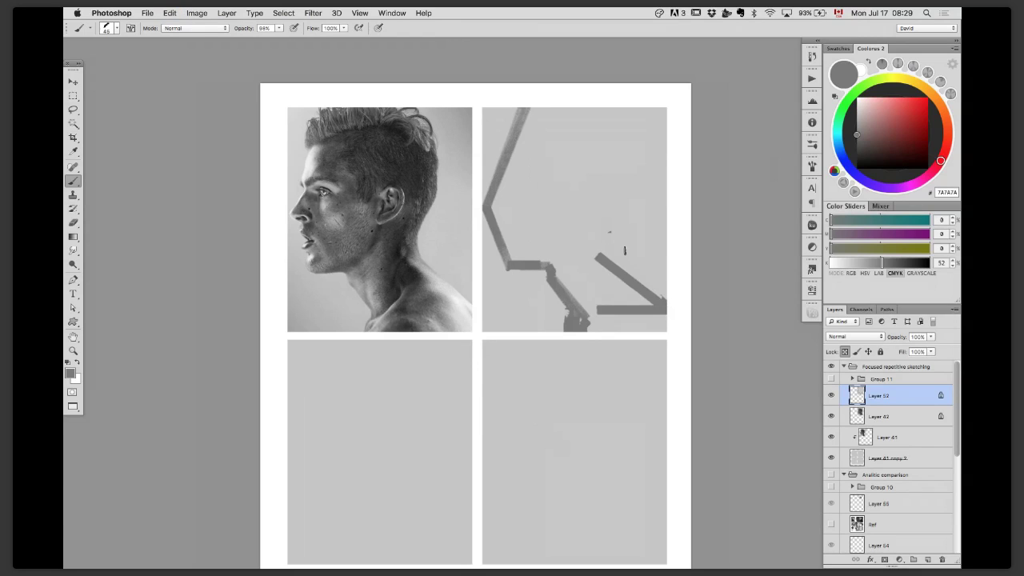
key("super+z")
left_click(596, 256)
left_click(670, 311, "shift")
Step: Paint the nape and the back of the skull in grey up to the cell's top edge
mouse_move(608, 240)
left_mouse_down()
mouse_move(610, 253)
mouse_move(627, 202)
left_mouse_up()
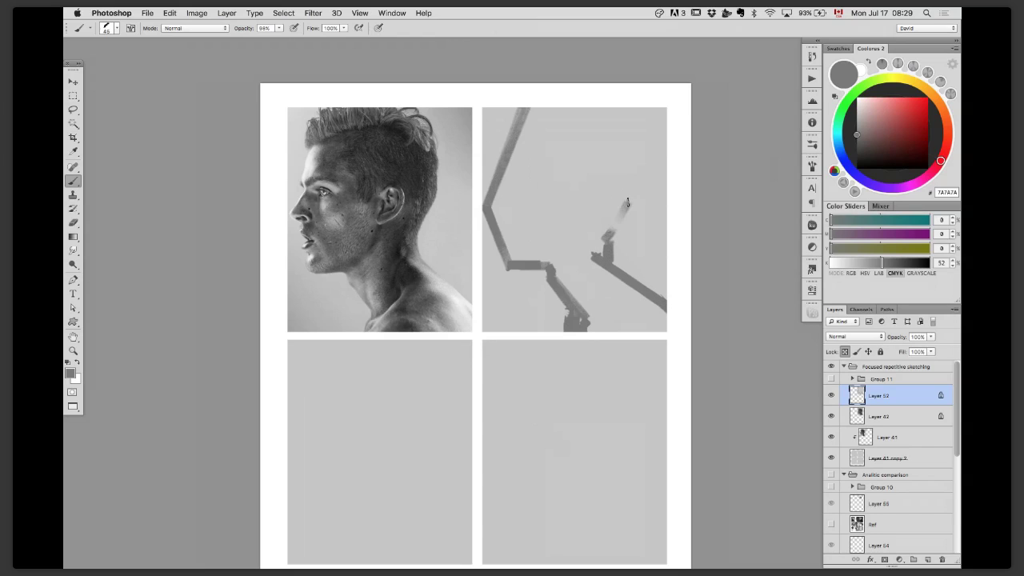
left_click(604, 237, "shift")
left_click_drag(629, 206, 628, 164)
key("super+z")
mouse_move(629, 208)
left_mouse_down()
mouse_move(621, 138)
mouse_move(629, 144)
mouse_move(606, 110)
left_mouse_up()
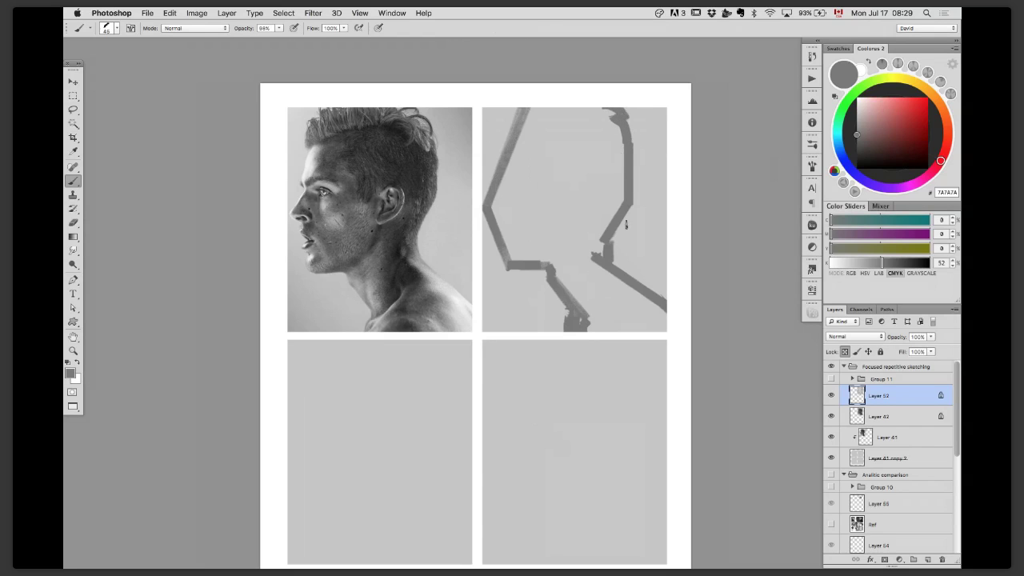
Step: Fill the inside of the head, neck and shoulder outline with the same grey to form a solid silhouette
left_click_drag(572, 210, 596, 210)
mouse_move(536, 116)
left_mouse_down()
mouse_move(525, 142)
mouse_move(544, 105)
mouse_move(576, 140)
mouse_move(588, 122)
mouse_move(580, 111)
mouse_move(610, 123)
mouse_move(603, 193)
mouse_move(581, 156)
mouse_move(544, 188)
mouse_move(520, 160)
left_mouse_up()
mouse_move(525, 157)
left_mouse_down()
mouse_move(521, 149)
mouse_move(496, 226)
mouse_move(532, 258)
mouse_move(576, 258)
left_mouse_up()
mouse_move(526, 169)
left_mouse_down()
mouse_move(522, 250)
mouse_move(556, 238)
mouse_move(540, 178)
mouse_move(527, 236)
mouse_move(552, 227)
mouse_move(556, 192)
mouse_move(562, 204)
mouse_move(621, 183)
mouse_move(600, 212)
mouse_move(574, 218)
mouse_move(560, 274)
mouse_move(590, 345)
mouse_move(586, 244)
mouse_move(582, 268)
mouse_move(620, 193)
mouse_move(595, 278)
mouse_move(662, 317)
mouse_move(655, 326)
mouse_move(608, 312)
left_mouse_up()
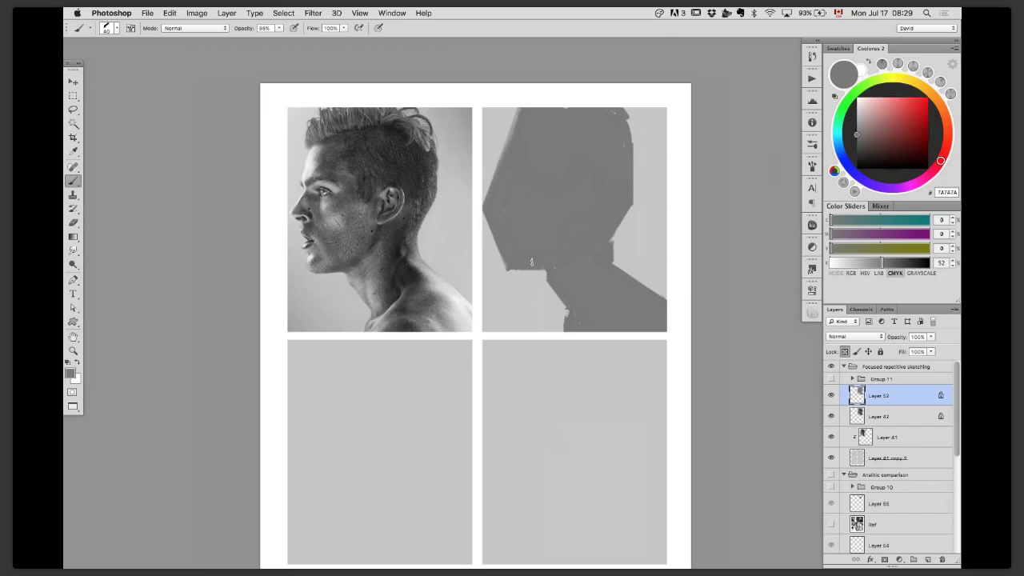
Step: Carve the underside of the nose, the lips and the chin with a 25 px brush, alternating sampled background and silhouette greys
left_click(485, 228, "alt")
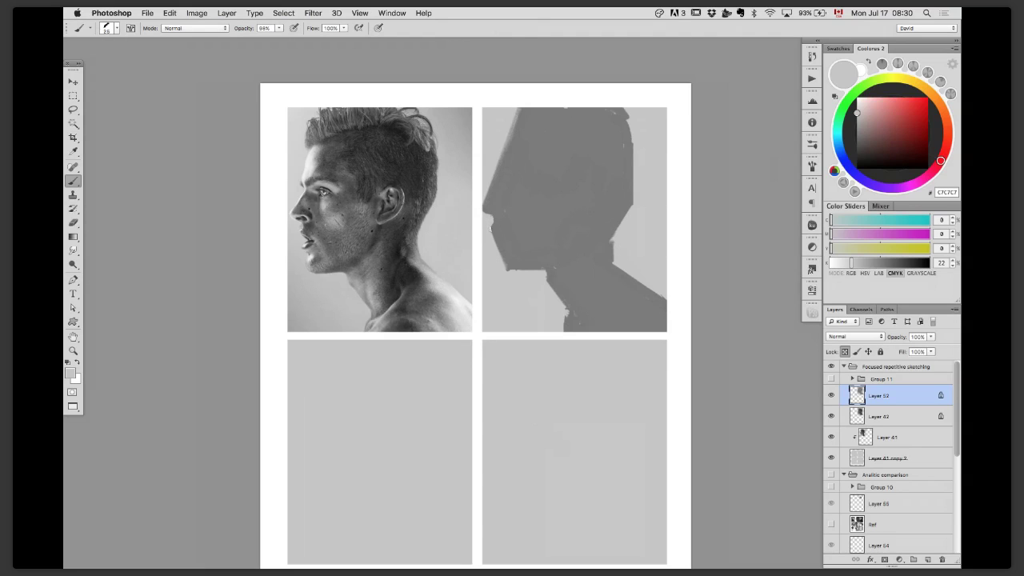
left_click_drag(486, 230, 493, 233)
left_click(499, 243, "alt")
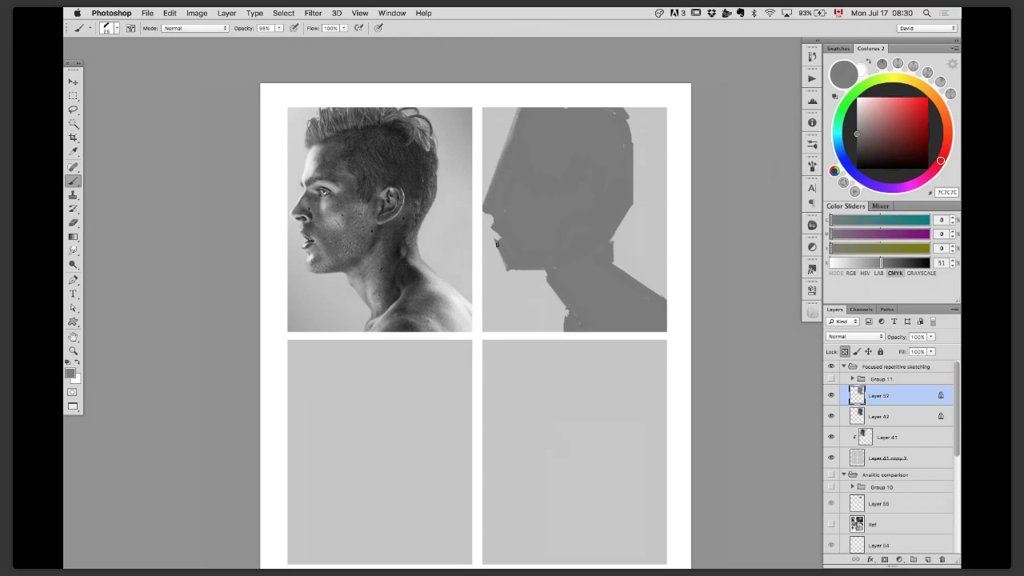
left_click(490, 240, "alt")
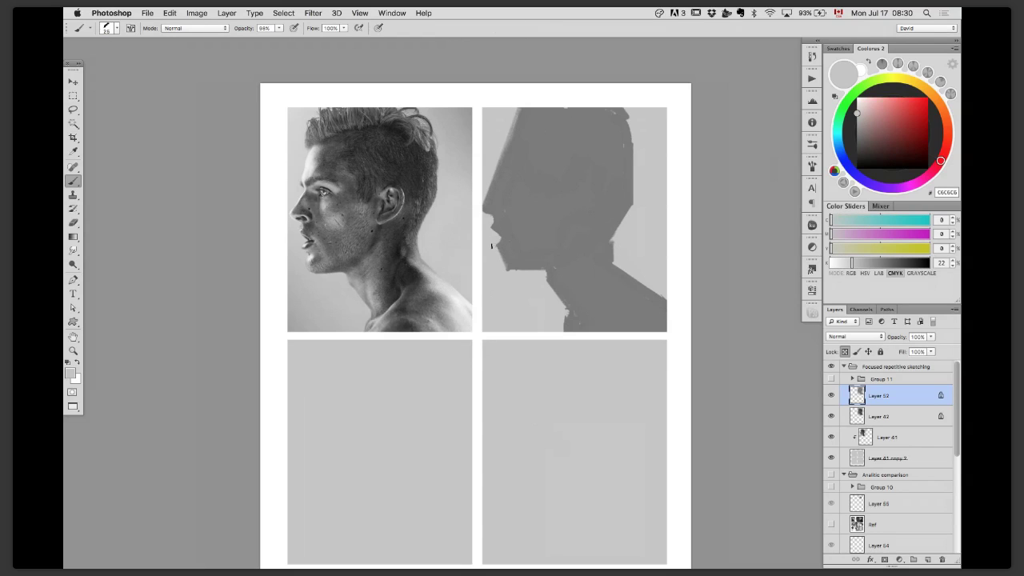
left_click(492, 249, "alt")
left_click(505, 256, "alt")
left_click(496, 256, "alt")
left_click(520, 261, "alt")
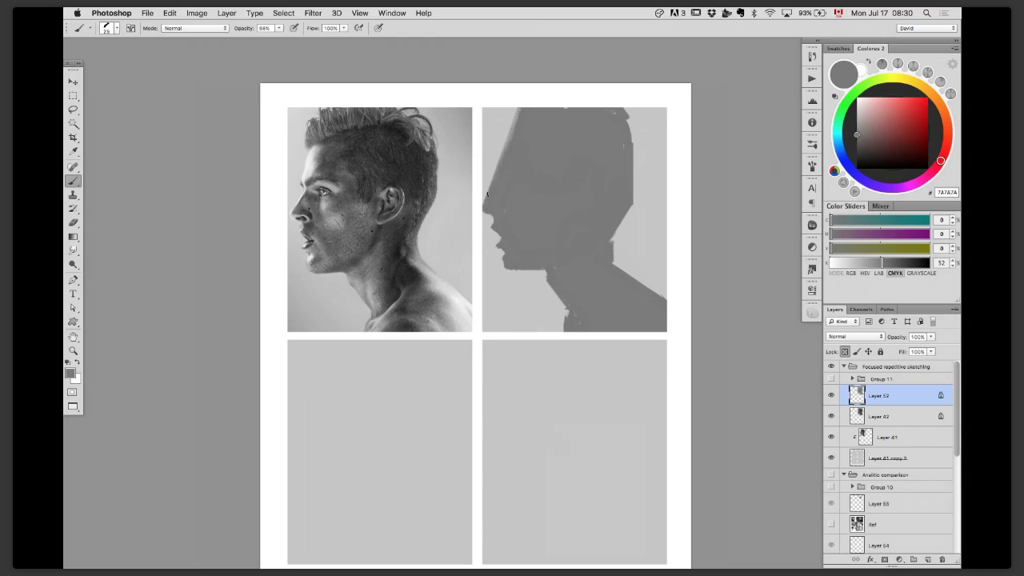
Step: Refine the nose bridge, brow and forehead contour and add the hair protruding above the forehead
left_click(487, 179, "alt")
left_click_drag(483, 200, 493, 183)
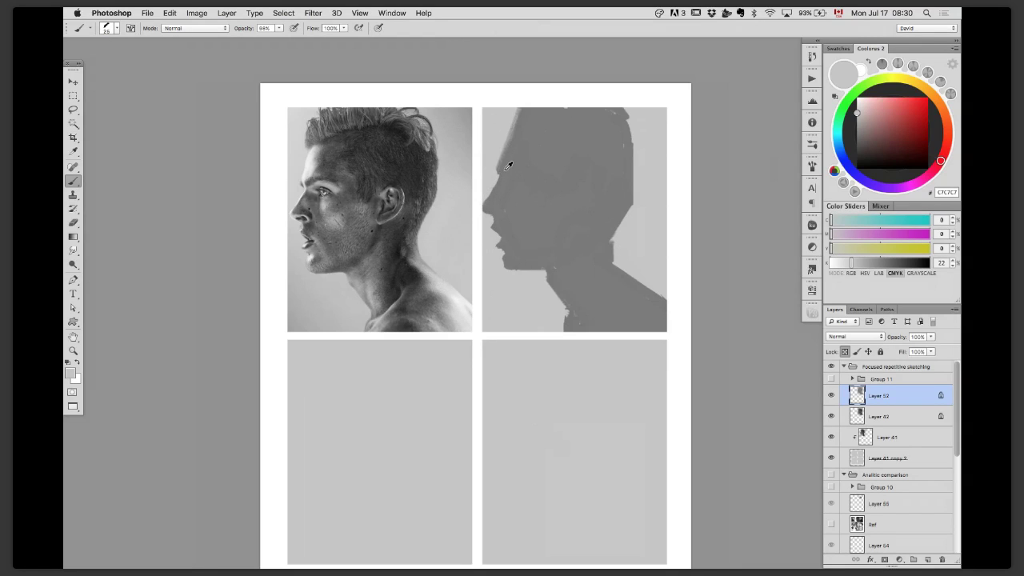
left_click(505, 160, "alt")
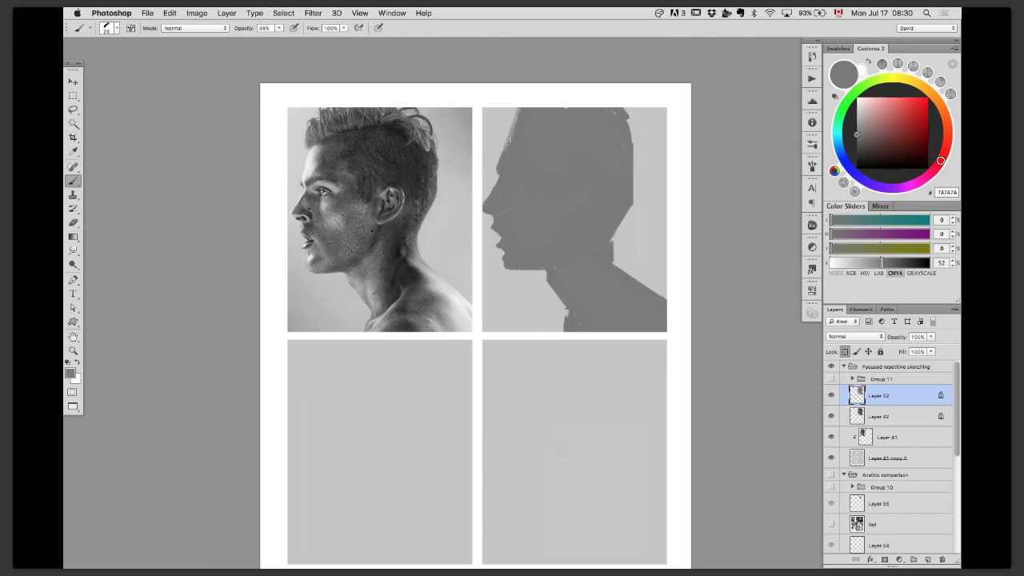
left_click_drag(507, 132, 510, 138)
key("super+z")
key("super+z")
mouse_move(511, 126)
left_mouse_down()
mouse_move(507, 138)
mouse_move(523, 114)
left_mouse_up()
Step: Set the colour to dark grey 4A4A4A, enlarge the brush and block in the hair on the side and back of the head
left_click_drag(857, 134, 857, 148)
key("bracketright")
key("bracketright")
key("bracketright")
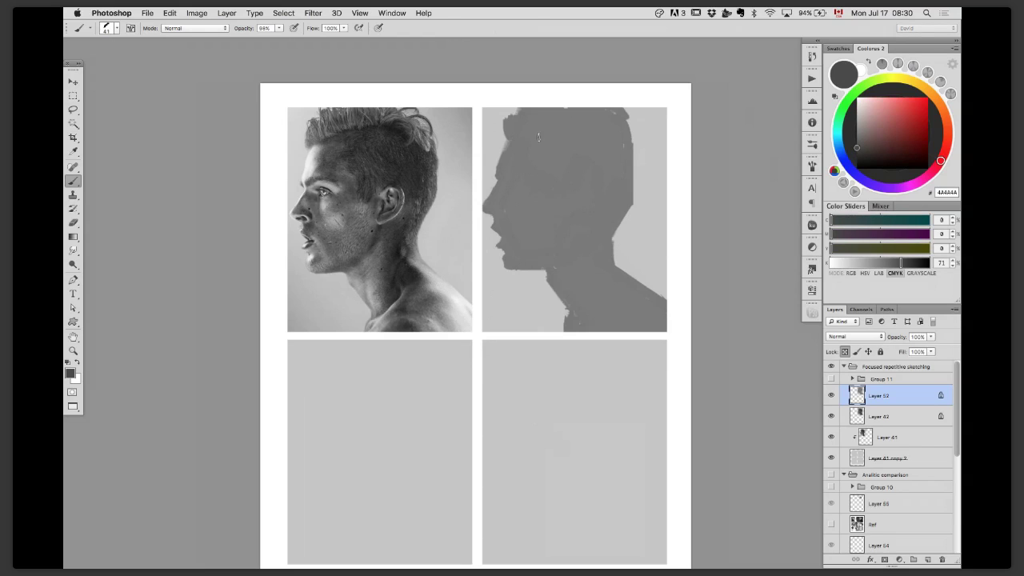
mouse_move(529, 142)
left_mouse_down()
mouse_move(621, 124)
mouse_move(604, 148)
mouse_move(590, 140)
mouse_move(622, 132)
mouse_move(615, 210)
mouse_move(612, 176)
mouse_move(586, 150)
mouse_move(594, 181)
mouse_move(604, 163)
mouse_move(612, 217)
mouse_move(603, 224)
mouse_move(569, 143)
mouse_move(534, 147)
mouse_move(566, 142)
mouse_move(585, 169)
mouse_move(574, 174)
mouse_move(588, 203)
mouse_move(568, 164)
mouse_move(525, 144)
mouse_move(549, 177)
mouse_move(528, 166)
mouse_move(538, 147)
mouse_move(519, 144)
mouse_move(579, 213)
left_mouse_up()
Step: Sample the hair's dark grey and paint a shadow along the underside of the jaw up towards the ear
left_click(564, 136, "alt")
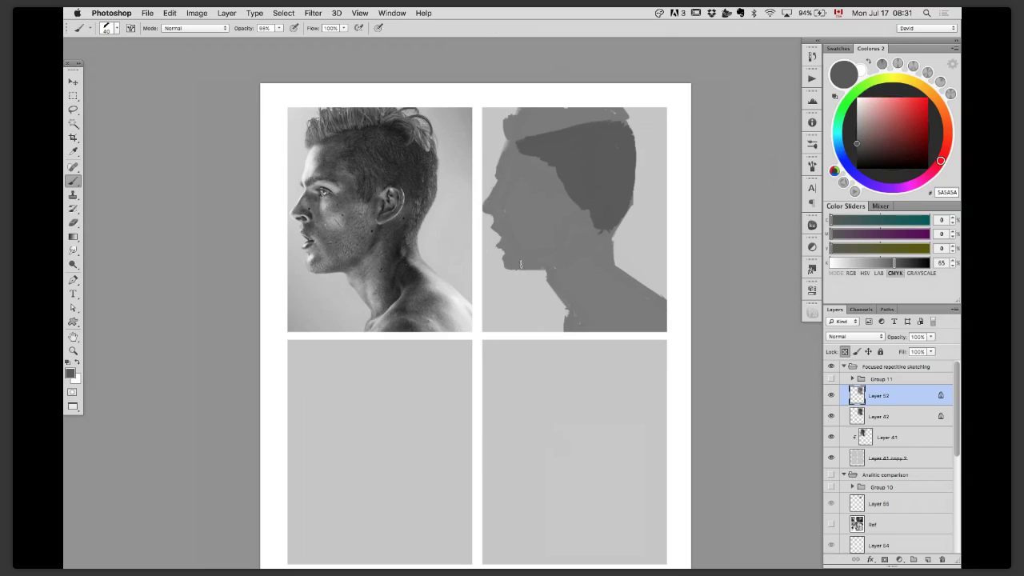
left_click_drag(527, 267, 564, 258)
mouse_move(564, 254)
left_mouse_down()
mouse_move(582, 215)
mouse_move(576, 237)
left_mouse_up()
key("super+z")
Step: Paint the ear, sideburn and temple hairline using the sampled skin and hair greys
left_click(585, 209, "alt")
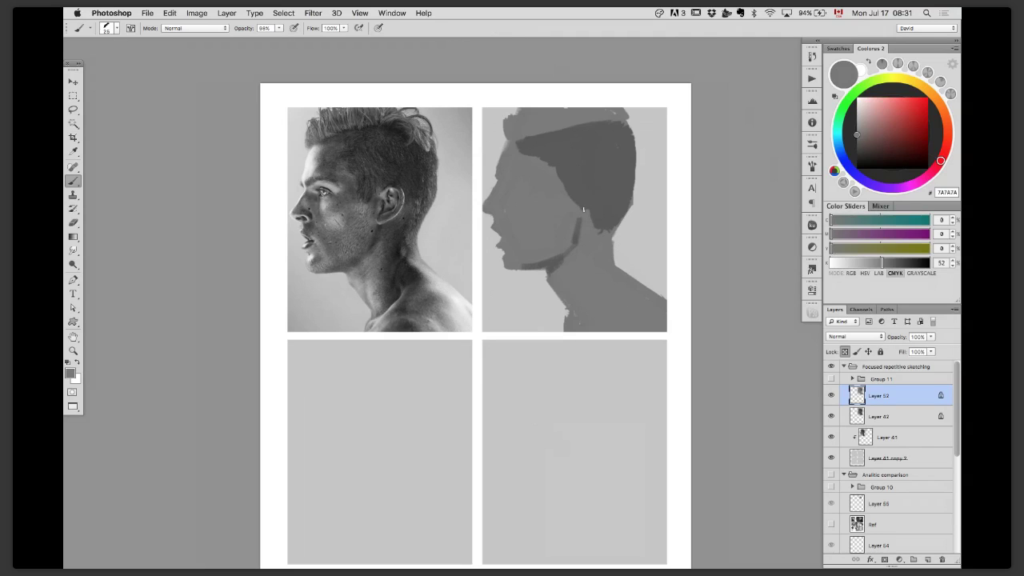
mouse_move(590, 178)
left_mouse_down()
mouse_move(573, 188)
mouse_move(595, 189)
mouse_move(578, 205)
left_mouse_up()
left_click(579, 156, "alt")
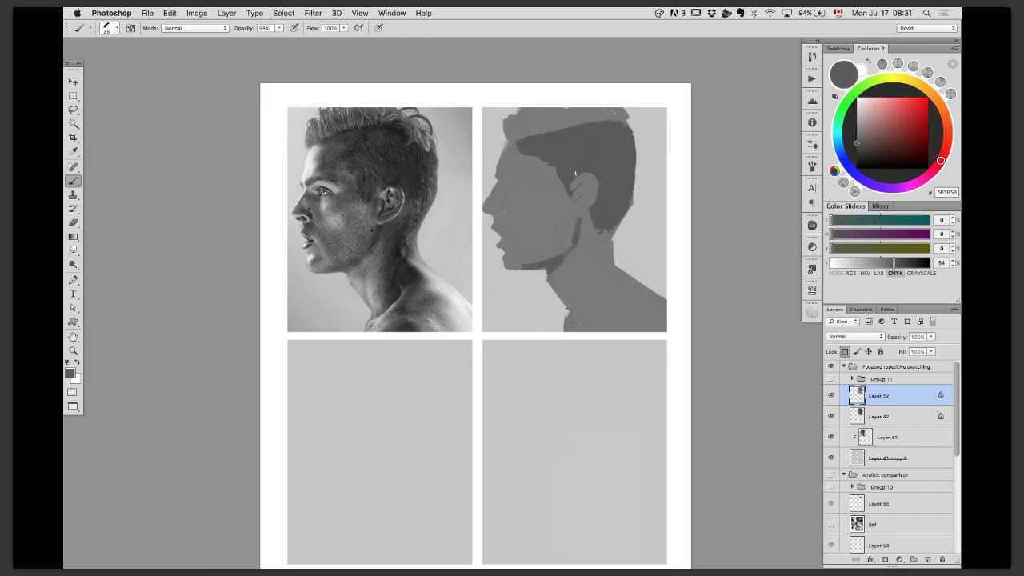
left_click(533, 163, "alt")
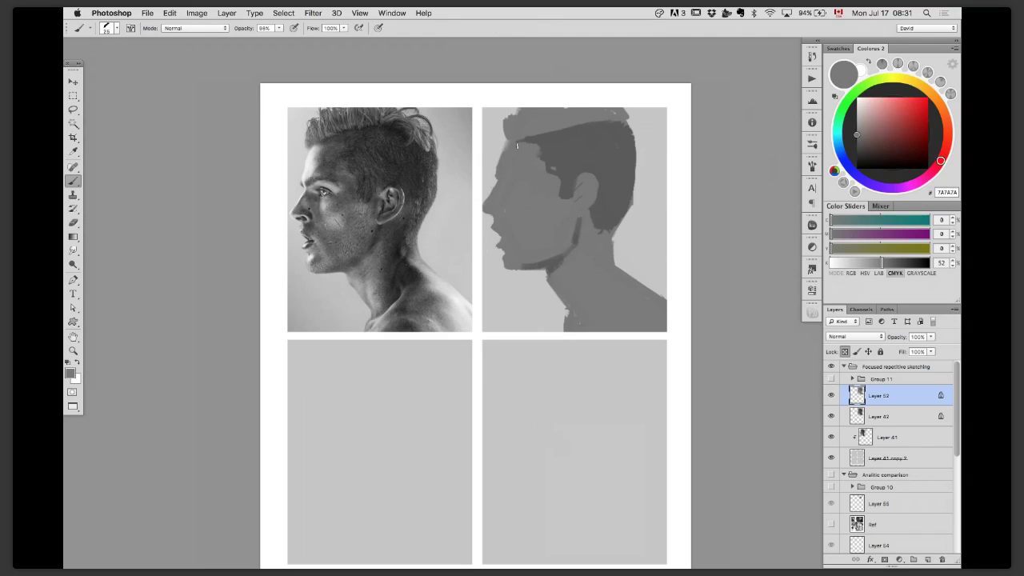
Step: Paint the eyebrow in the sampled dark hair grey and lay a light highlight along the front of the forehead
left_click(565, 151, "alt")
scroll(512, 176, "up", 1)
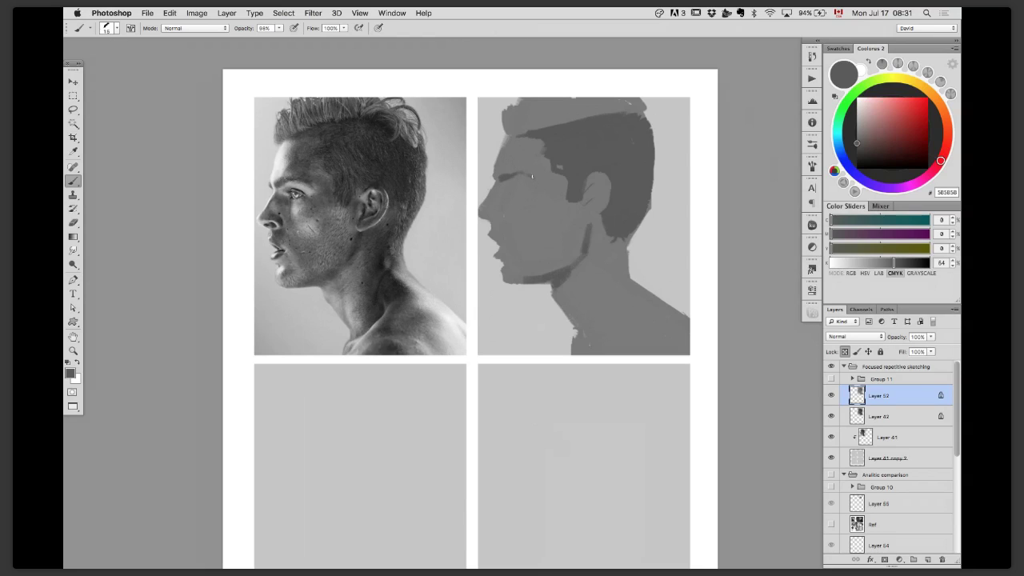
left_click(472, 149, "alt")
mouse_move(474, 149)
left_mouse_down()
mouse_move(506, 167)
mouse_move(508, 146)
mouse_move(499, 169)
left_mouse_up()
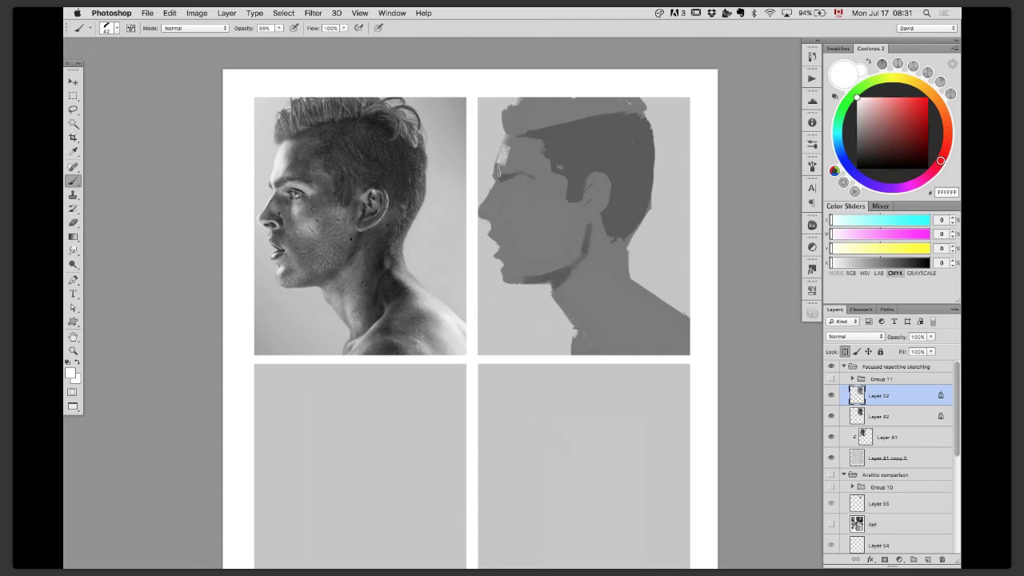
left_click(504, 150, "alt")
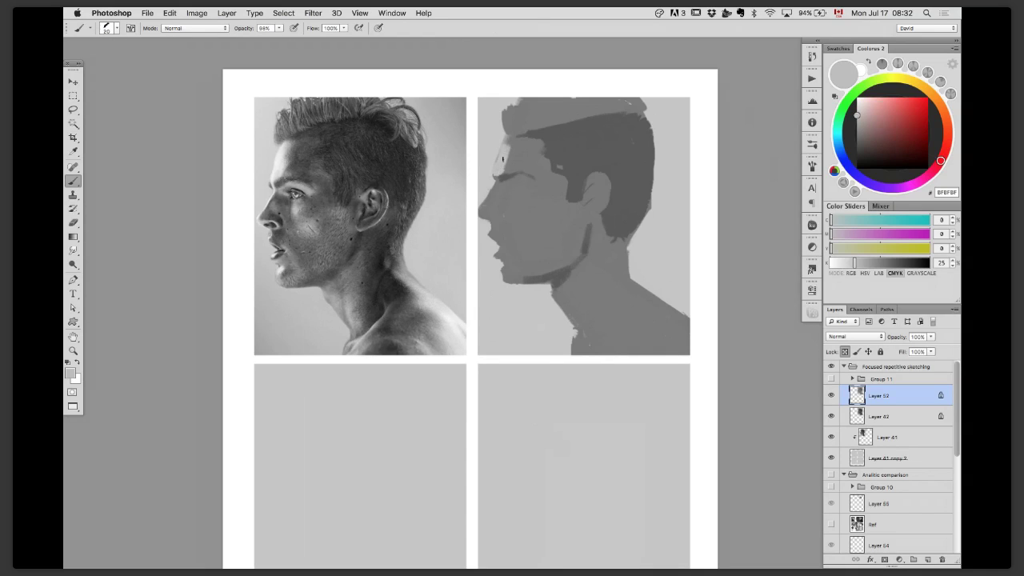
Step: Model the forehead between the highlight and the temple hairline with sampled light, middle and dark greys
mouse_move(511, 158)
left_mouse_down()
mouse_move(565, 132)
mouse_move(557, 156)
mouse_move(534, 158)
mouse_move(542, 154)
mouse_move(516, 183)
mouse_move(516, 141)
mouse_move(513, 168)
mouse_move(521, 139)
mouse_move(521, 166)
mouse_move(527, 151)
mouse_move(523, 140)
mouse_move(517, 168)
mouse_move(513, 143)
mouse_move(511, 171)
mouse_move(513, 141)
mouse_move(506, 171)
mouse_move(511, 141)
mouse_move(504, 170)
mouse_move(508, 147)
mouse_move(530, 168)
left_mouse_up()
left_click(558, 136, "alt")
left_click(530, 148, "alt")
left_click(515, 146, "alt")
left_click(506, 157, "alt")
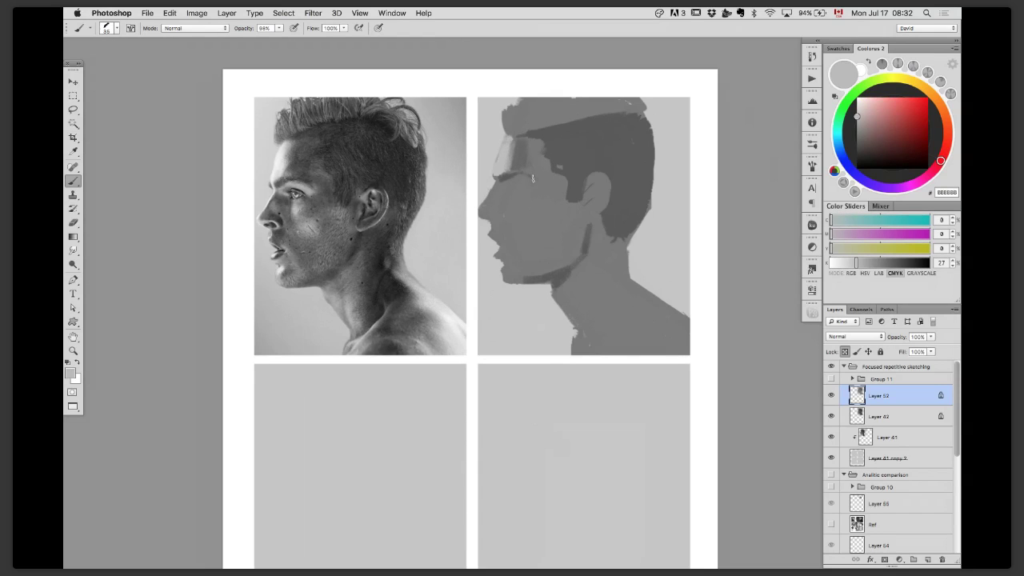
Step: Paint a light highlight on the brow bone beneath the eyebrow and soften its edges with sampled greys
left_click(507, 157, "alt")
left_click_drag(525, 176, 520, 176)
left_click(514, 173, "alt")
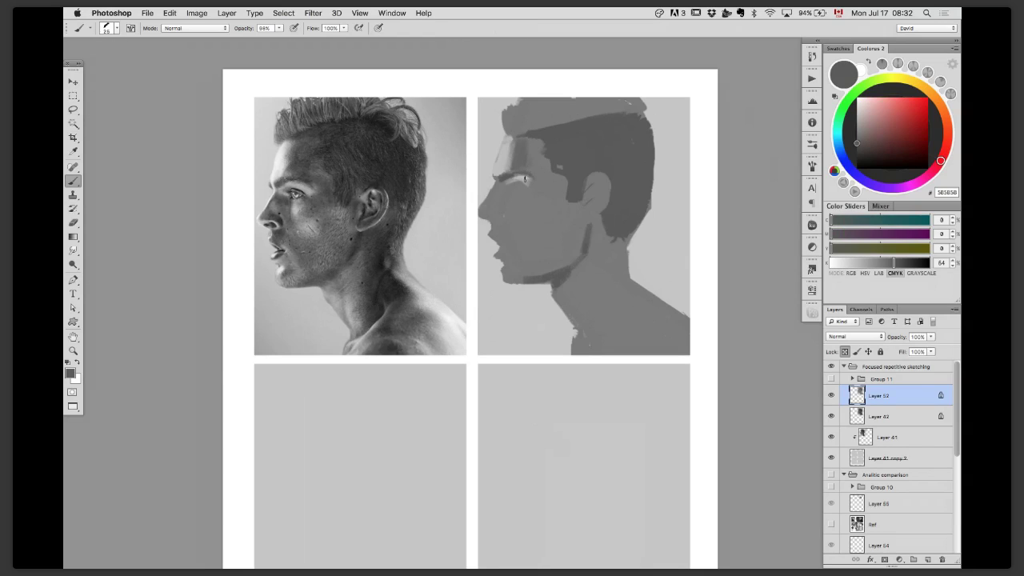
left_click(512, 181, "alt")
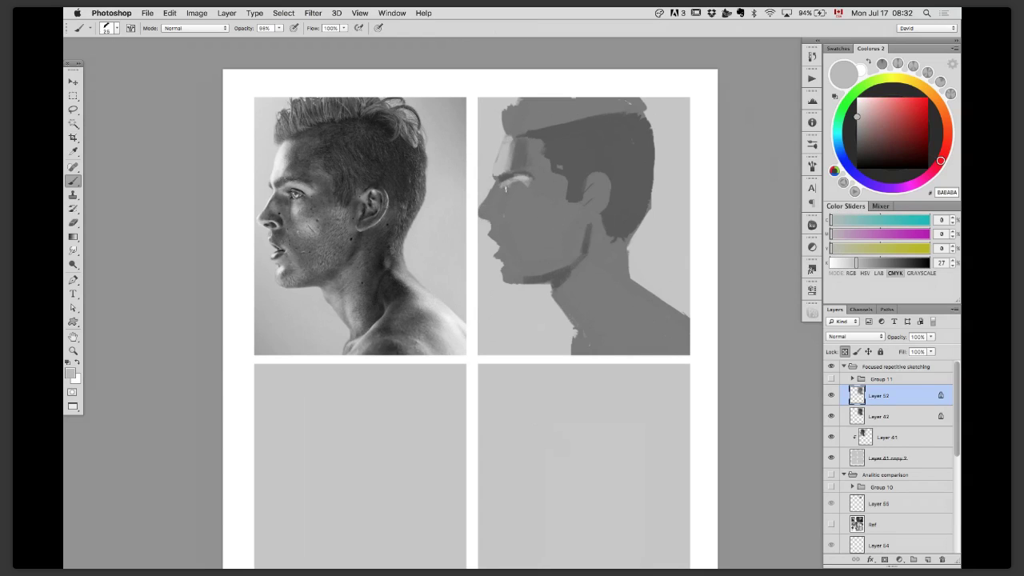
left_click(502, 183, "alt")
left_click_drag(505, 188, 530, 183)
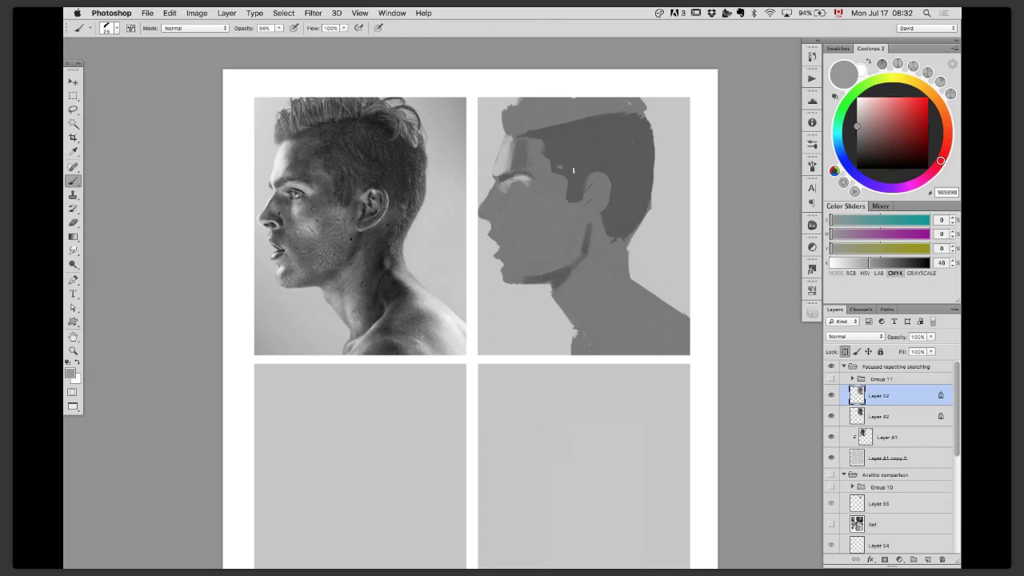
Step: Paint the dark shape of the eye below the brow highlight using the sampled hair grey and a small brush
left_click(583, 152, "alt")
left_click(528, 198)
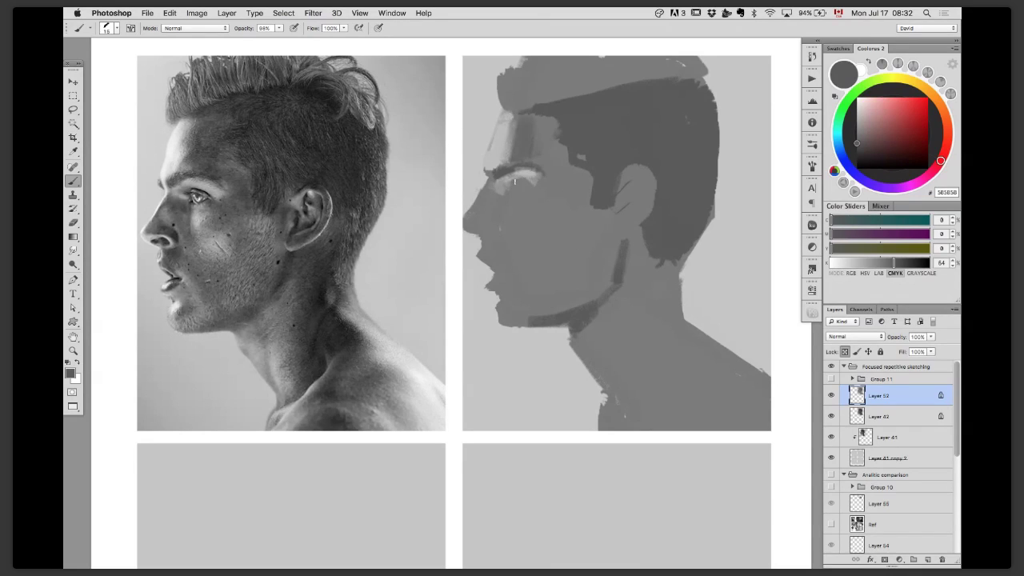
mouse_move(517, 183)
left_mouse_down()
mouse_move(520, 192)
mouse_move(529, 184)
left_mouse_up()
left_click(529, 169, "alt")
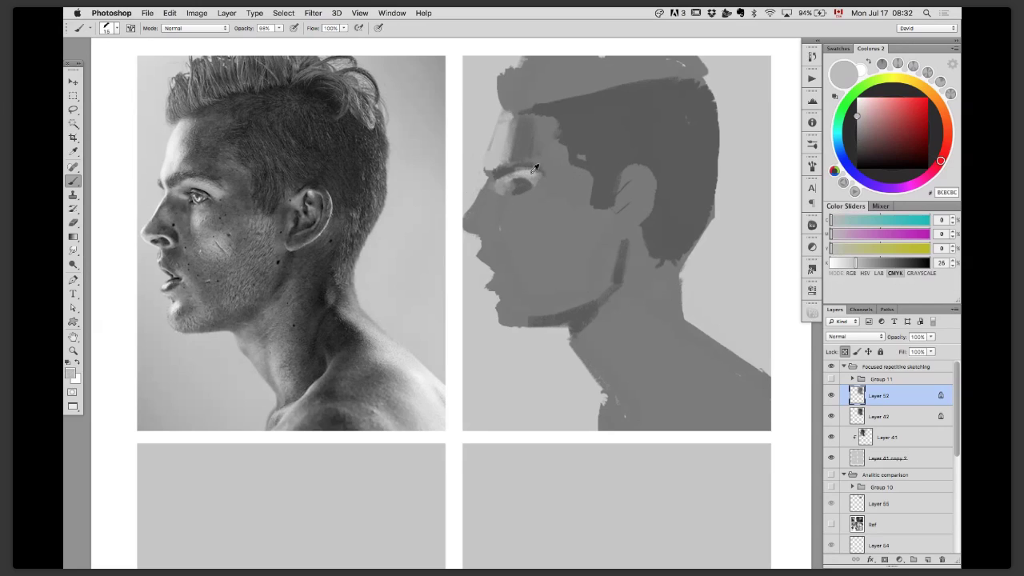
Step: Enlarge the brush and dab sampled dark grey shadows beside the nose bridge and at the nostril
left_click(526, 182, "alt")
key("bracketright")
key("bracketright")
key("bracketright")
key("bracketright")
key("bracketright")
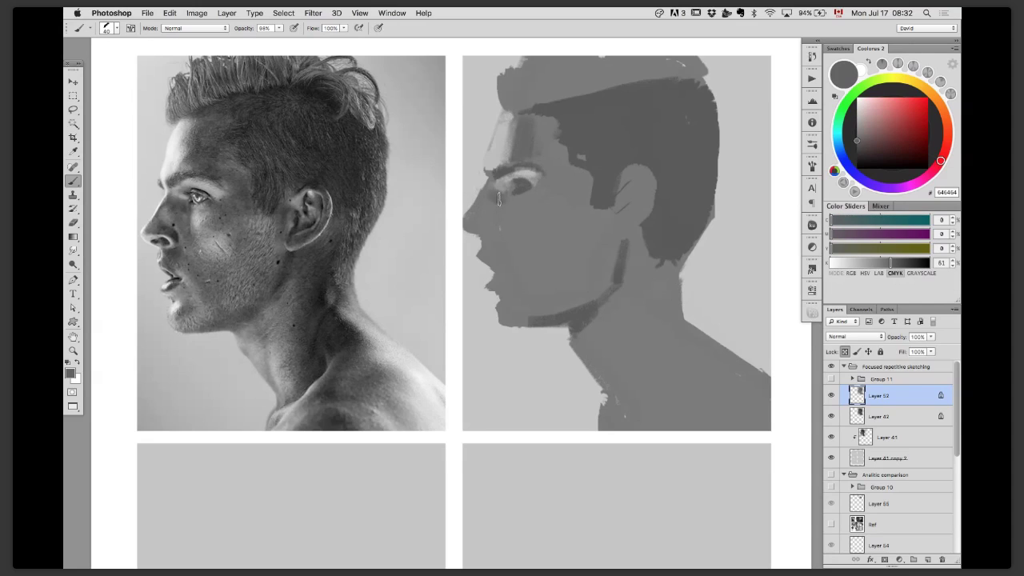
left_click(509, 199, "alt")
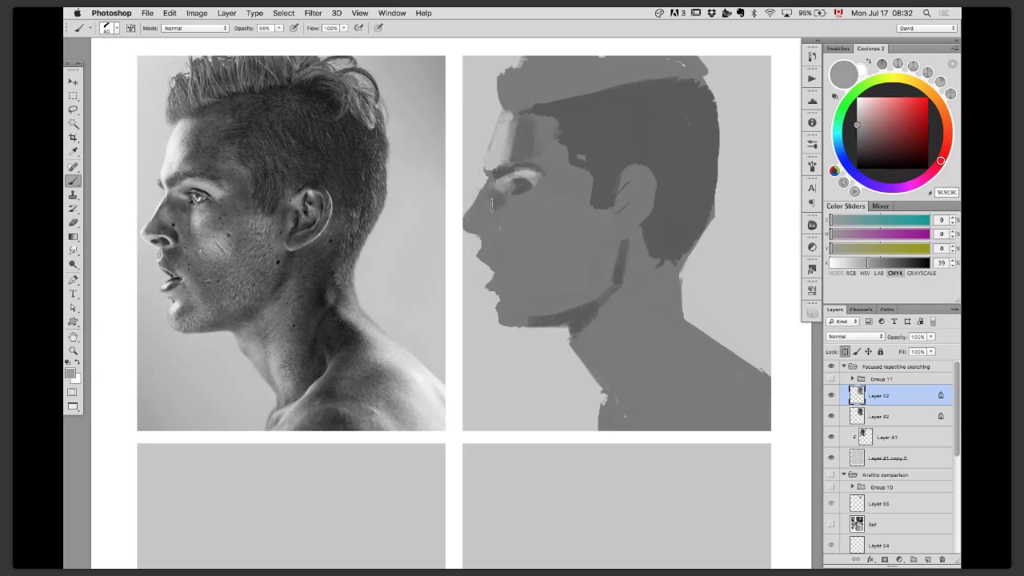
left_click(628, 143, "alt")
key("bracketleft")
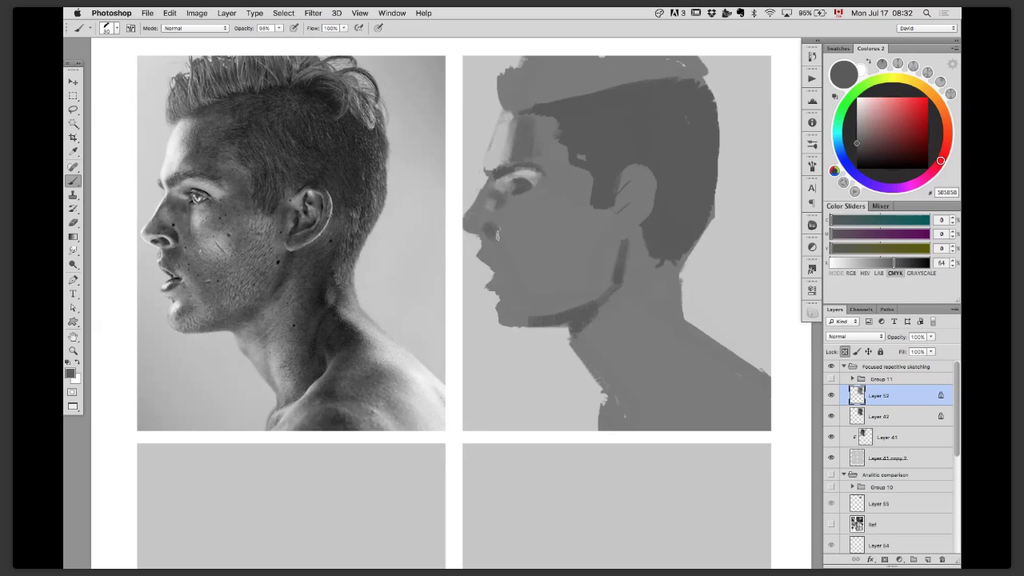
Step: Paint highlights on the nose tip and nostril wing with sampled light greys and darken the shadow around the nostril
left_click(529, 170, "alt")
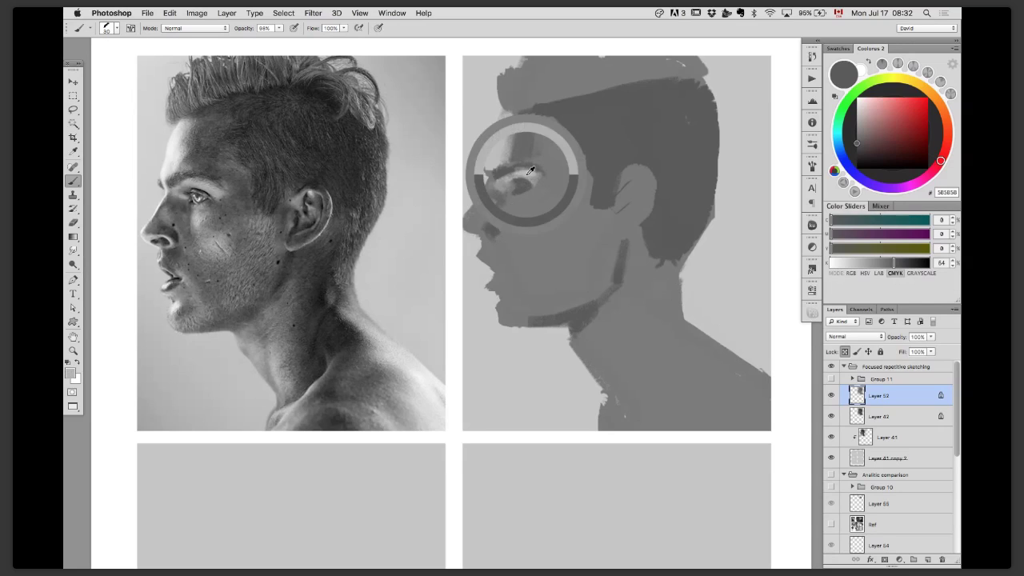
left_click(473, 235, "alt")
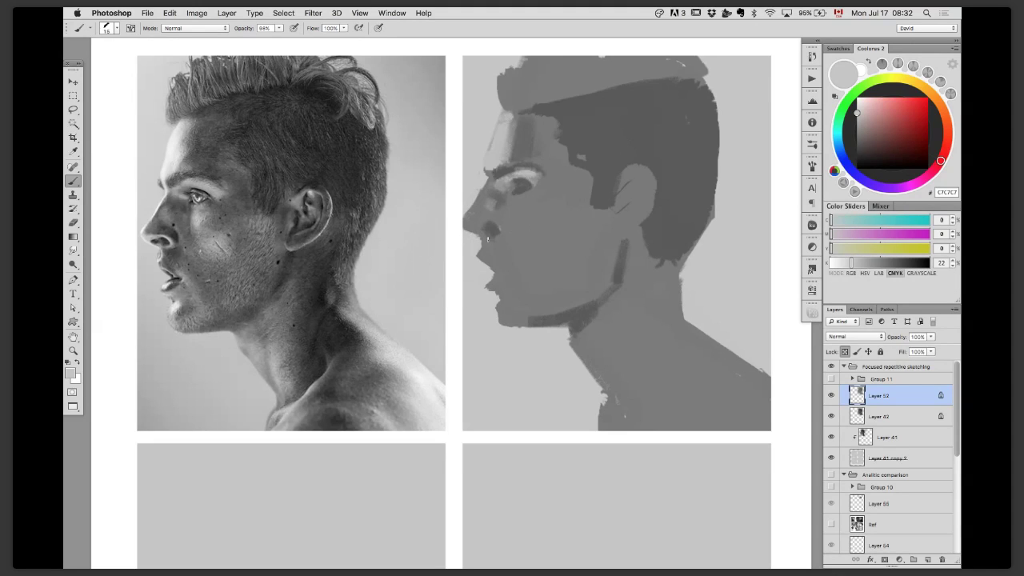
left_click(530, 174, "alt")
left_click(469, 203, "alt")
left_click(533, 174, "alt")
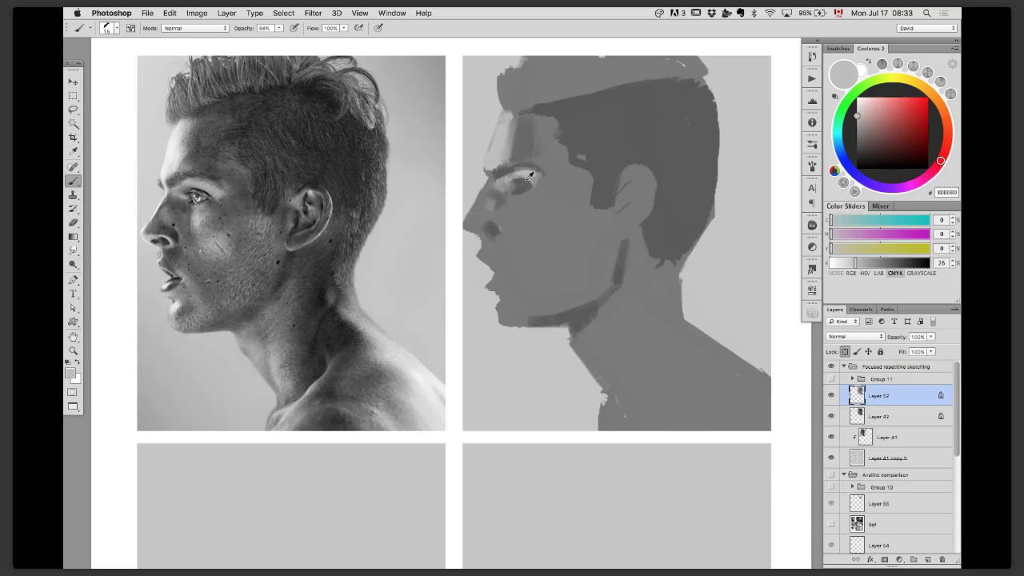
mouse_move(484, 226)
left_mouse_down()
mouse_move(469, 227)
mouse_move(499, 230)
left_mouse_up()
mouse_move(498, 236)
left_mouse_down()
mouse_move(484, 236)
mouse_move(507, 258)
left_mouse_up()
left_click(535, 191, "alt")
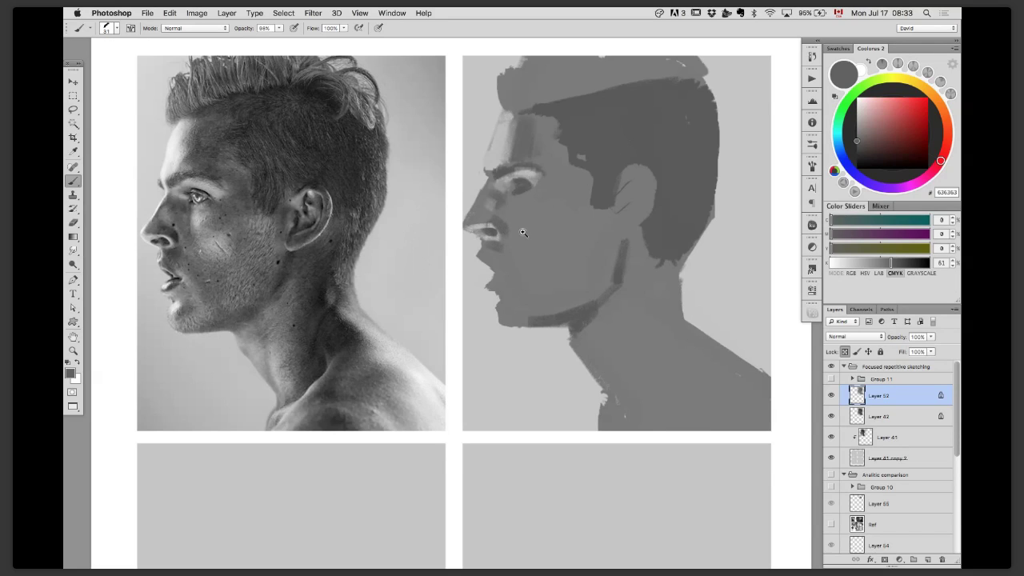
Step: Paint light patches below the eye and on the cheek using the sampled brow bone highlight grey
key("super+minus")
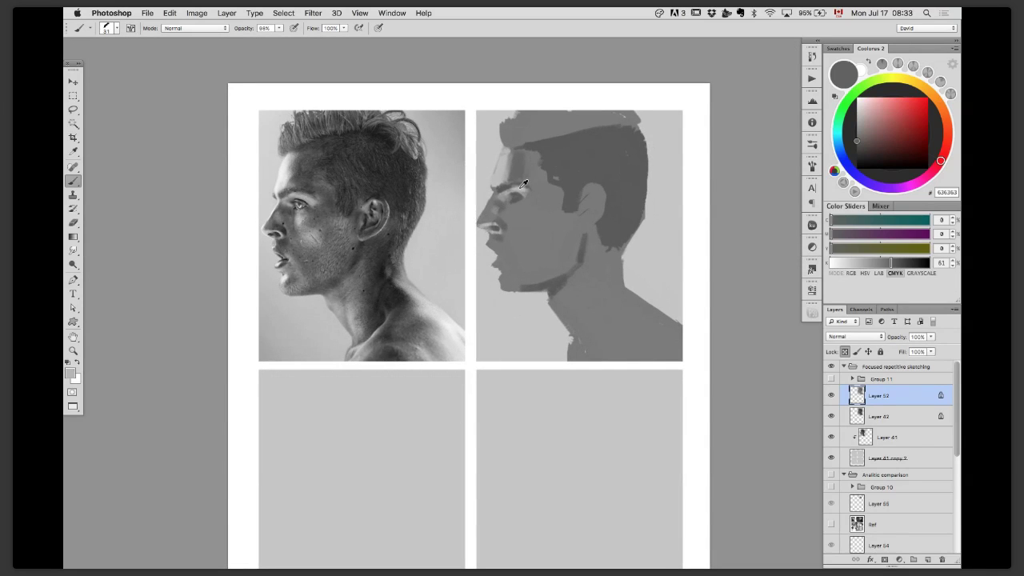
left_click(522, 182, "alt")
mouse_move(512, 206)
left_mouse_down()
mouse_move(517, 221)
mouse_move(524, 210)
mouse_move(515, 223)
mouse_move(512, 208)
mouse_move(529, 245)
left_mouse_up()
left_click(522, 212, "alt")
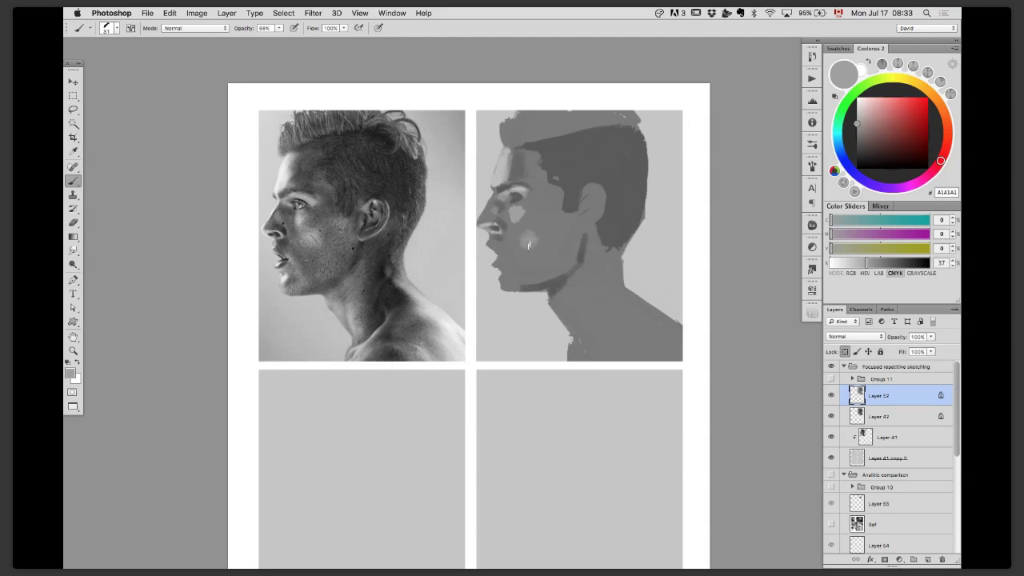
Step: Shade the temple and upper cheek behind the eye with a large brush in sampled dark greys
left_click(576, 162, "alt")
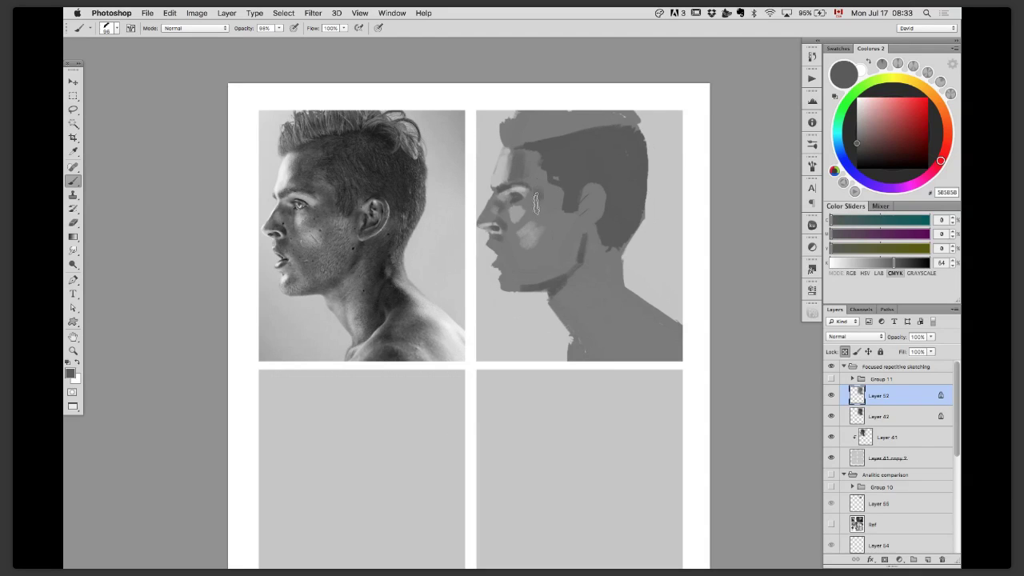
left_click(545, 203, "alt")
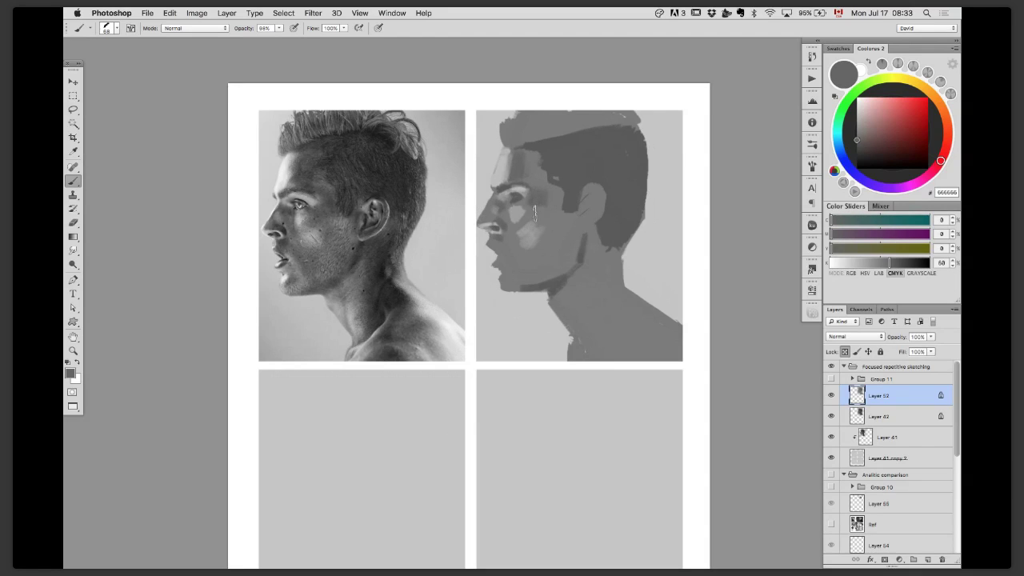
mouse_move(546, 199)
left_mouse_down()
mouse_move(532, 160)
mouse_move(540, 190)
left_mouse_up()
Step: Streak the hair above the forehead with the sampled dark hair grey, adjusting the brush size
left_click(571, 155, "alt")
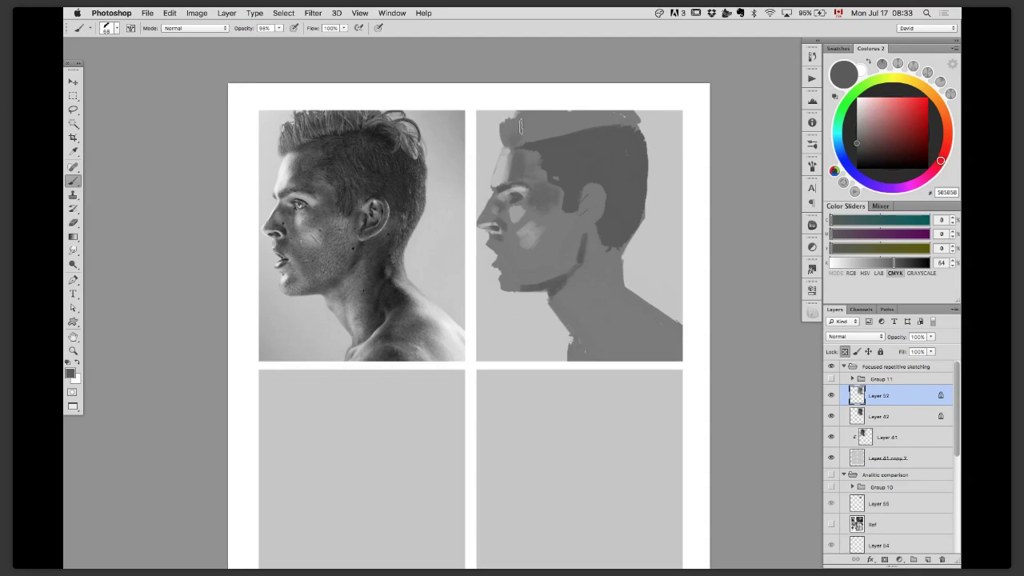
mouse_move(526, 117)
left_mouse_down()
mouse_move(563, 138)
mouse_move(565, 123)
mouse_move(580, 130)
mouse_move(588, 106)
mouse_move(600, 136)
mouse_move(609, 109)
mouse_move(520, 145)
left_mouse_up()
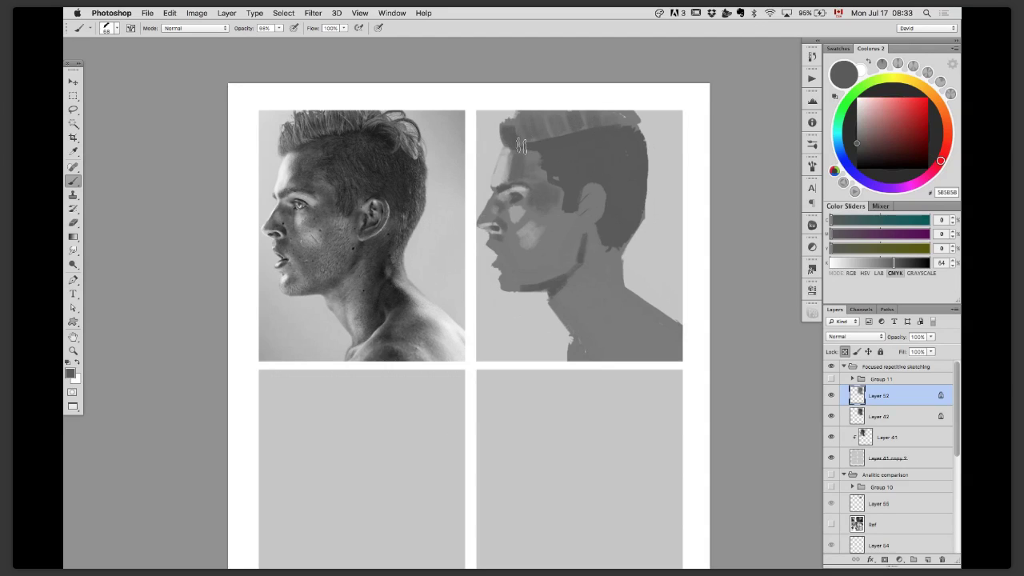
key("bracketright")
key("bracketleft")
key("bracketleft")
key("bracketleft")
key("bracketleft")
Step: Shape the mouth with dark lip strokes in sampled greys and add a light accent on the lower lip
left_click(508, 199, "alt")
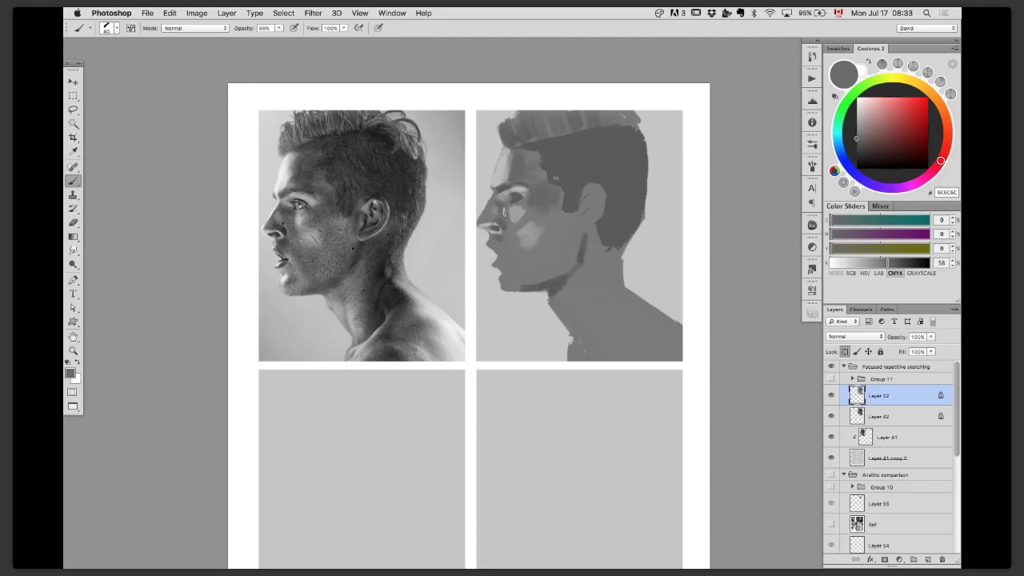
key("bracketleft")
left_click(551, 222, "alt")
left_click_drag(492, 259, 501, 266)
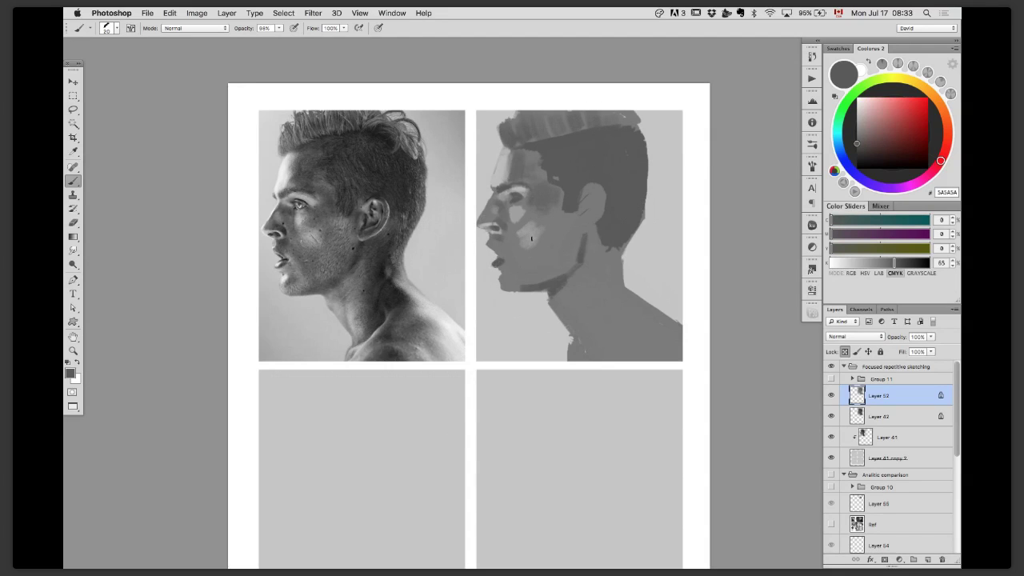
left_click(527, 232, "alt")
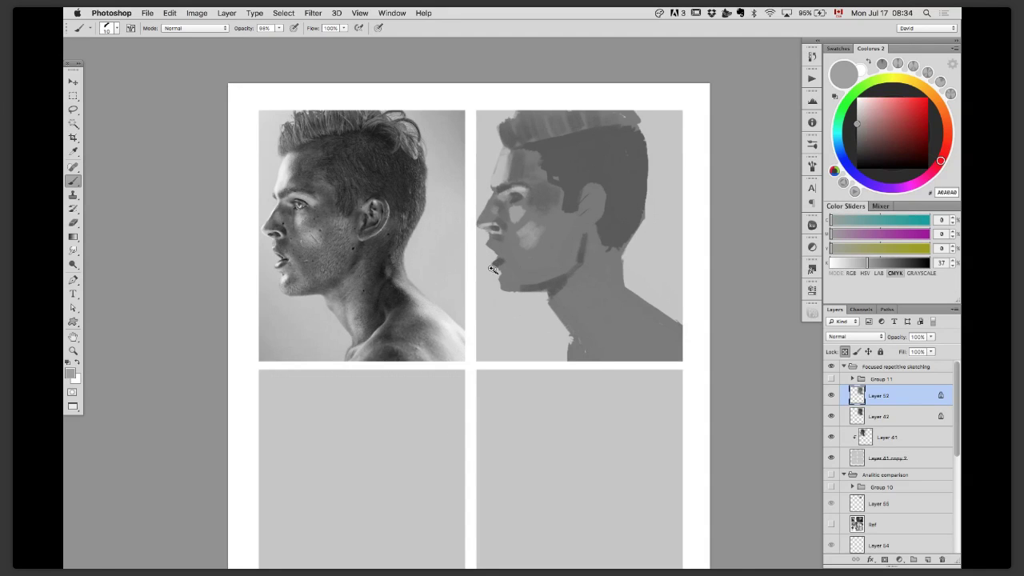
scroll(491, 262, "up", 1)
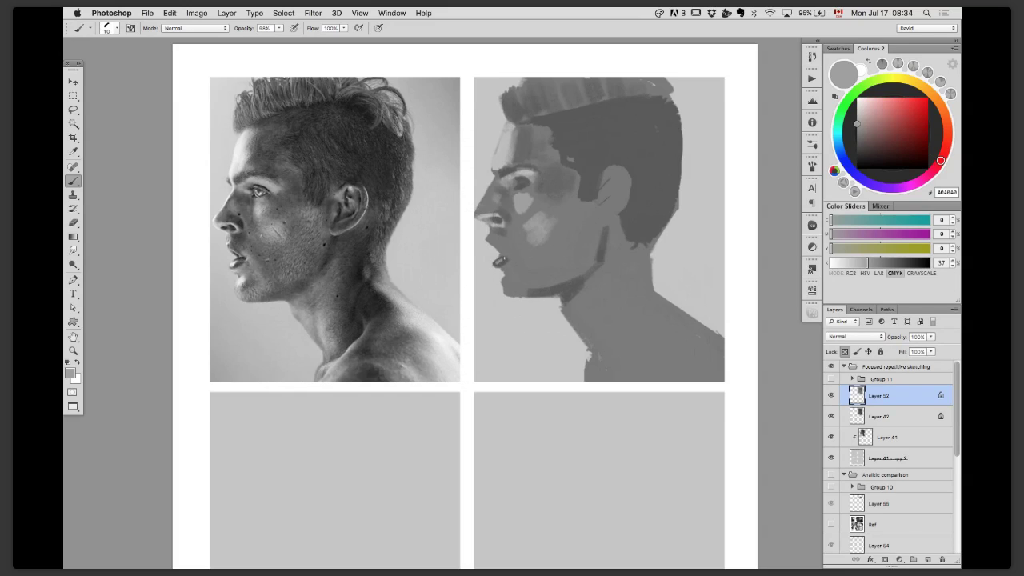
left_click(575, 203, "alt")
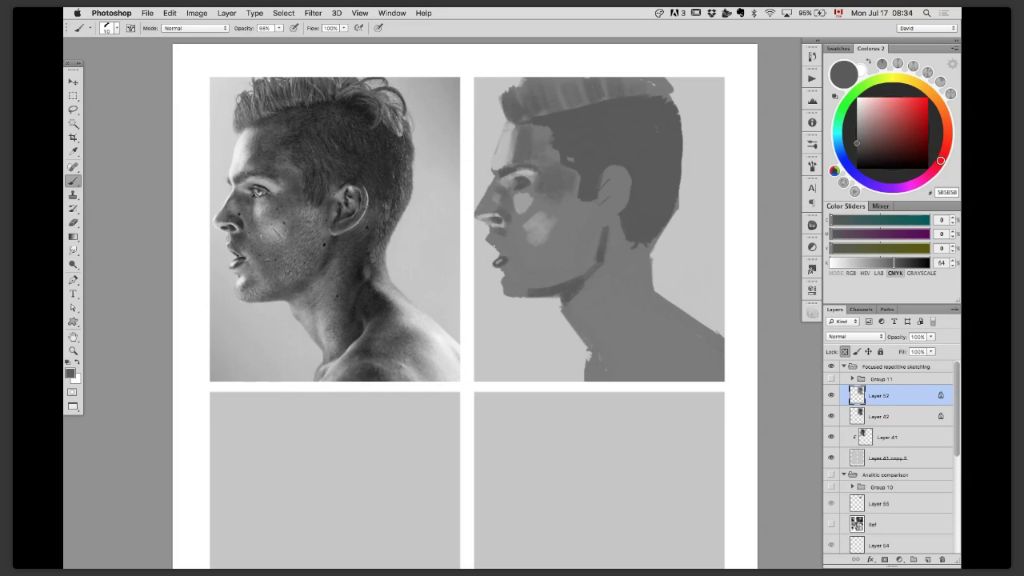
left_click_drag(487, 241, 498, 250)
Step: Refine the area below the lower lip and paint a light patch on the chin with the sampled cheek highlight grey
left_click(514, 280, "alt")
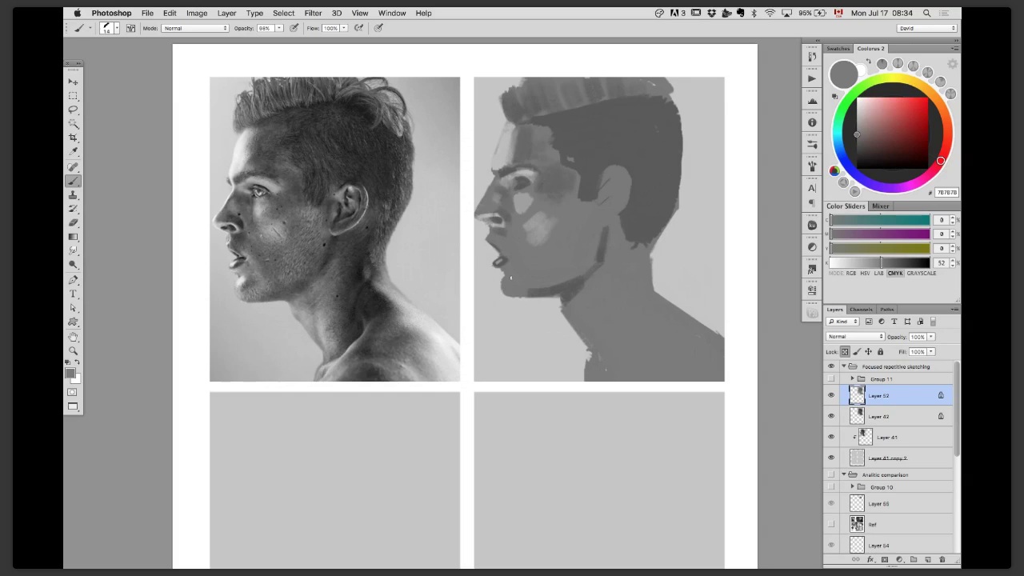
left_click(516, 275, "alt")
left_click(533, 222, "alt")
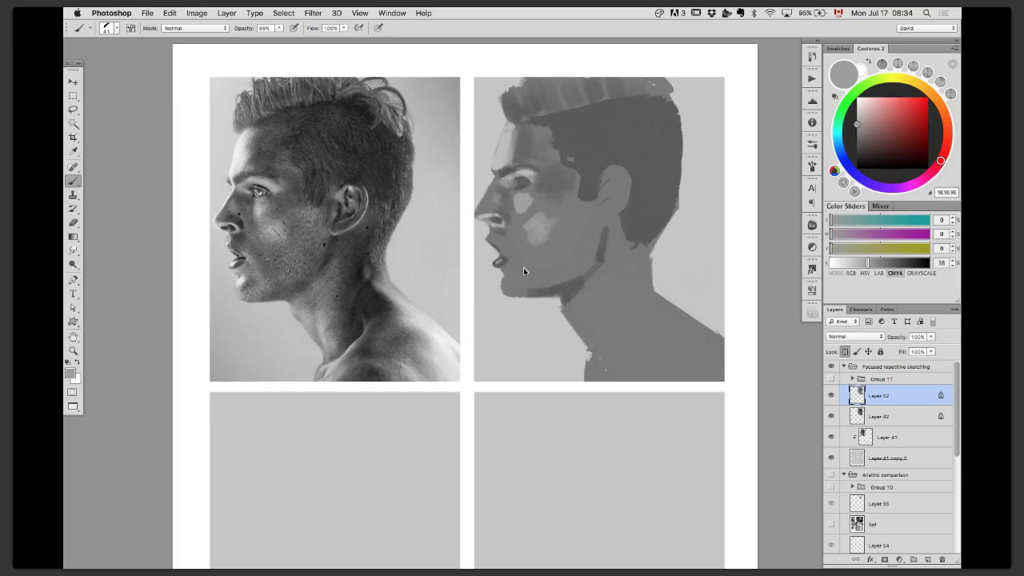
left_click_drag(507, 275, 515, 284)
Step: Enlarge the brush and shade the lower cheek and jaw with sampled dark greys
left_click(558, 283, "alt")
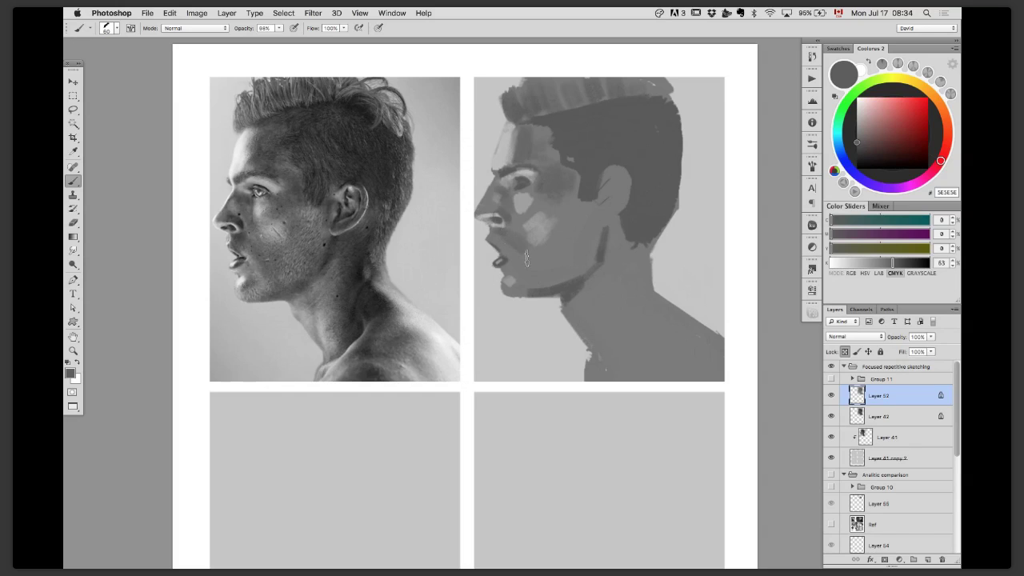
left_click(527, 264, "alt")
mouse_move(565, 241)
left_mouse_down()
mouse_move(544, 266)
mouse_move(557, 272)
mouse_move(567, 244)
left_mouse_up()
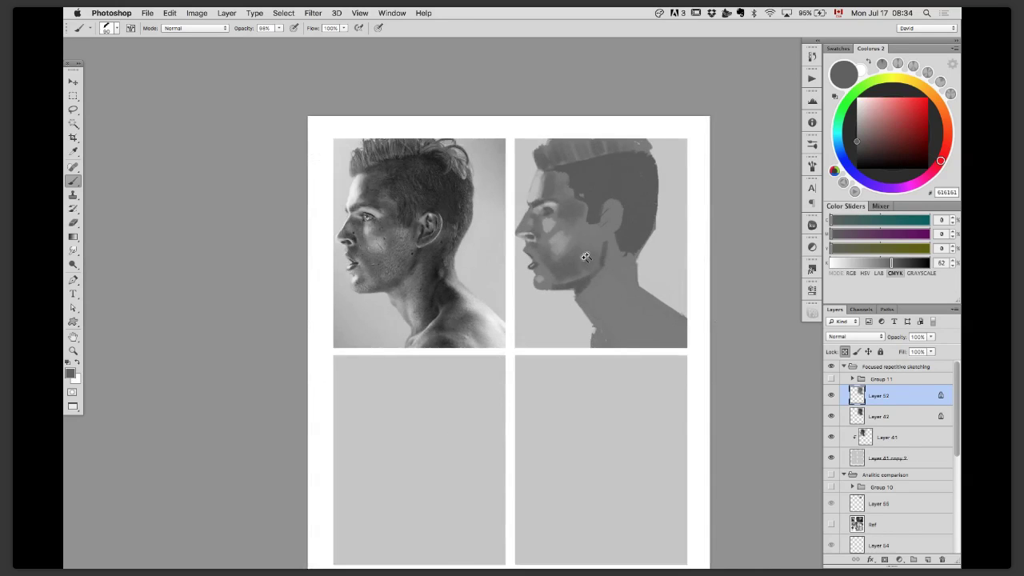
Step: Set the colour to dark grey 3F3F3F and paint a darker band along the hair's upper edge
scroll(605, 276, "down", 1)
left_click(637, 211, "alt")
left_click(857, 155)
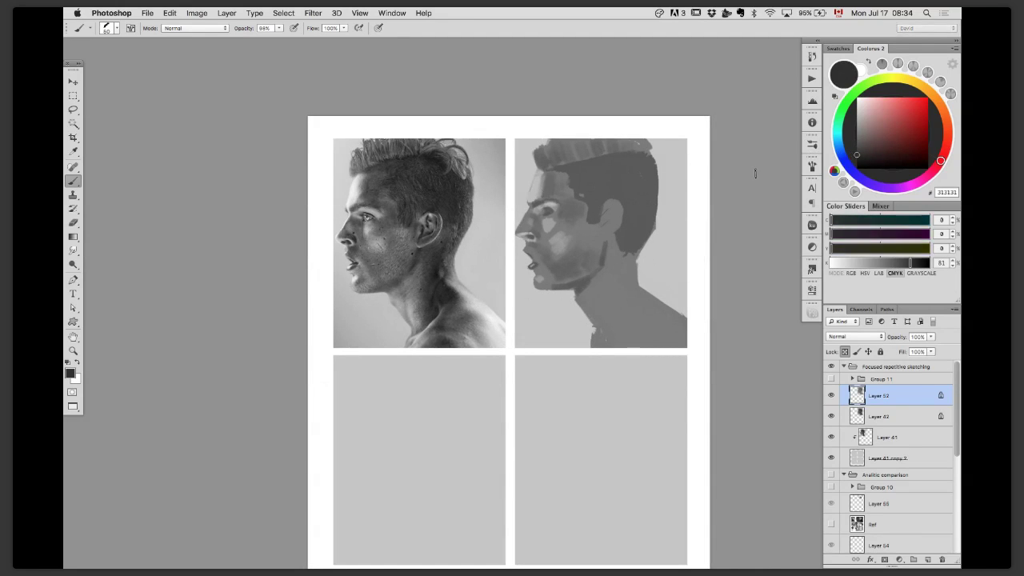
left_click(584, 160, "alt")
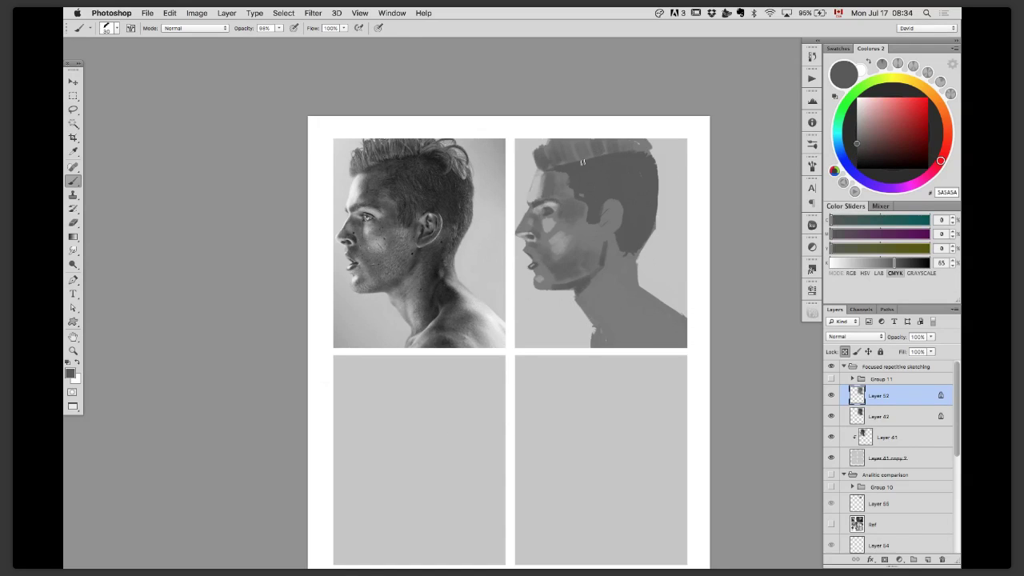
left_click(857, 152)
left_click_drag(570, 164, 640, 158)
left_click(600, 158, "alt")
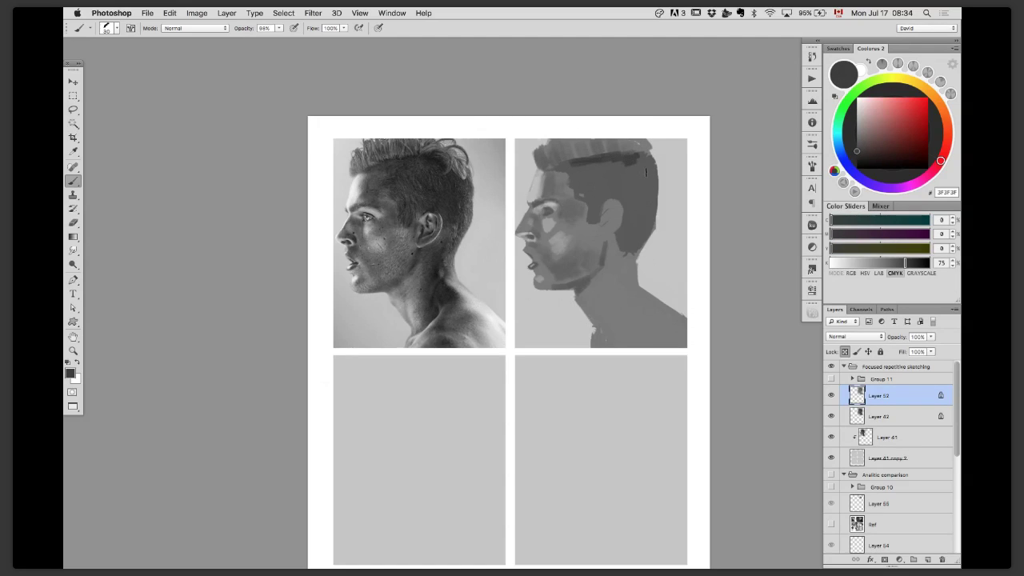
Step: Paint a shadow down the neck with the sampled dark hair grey and add a light patch on the shoulder
left_click(631, 226, "alt")
mouse_move(621, 264)
left_mouse_down()
mouse_move(633, 319)
mouse_move(628, 308)
mouse_move(621, 327)
mouse_move(627, 310)
mouse_move(664, 323)
left_mouse_up()
left_click(569, 237, "alt")
scroll(663, 324, "down", 1)
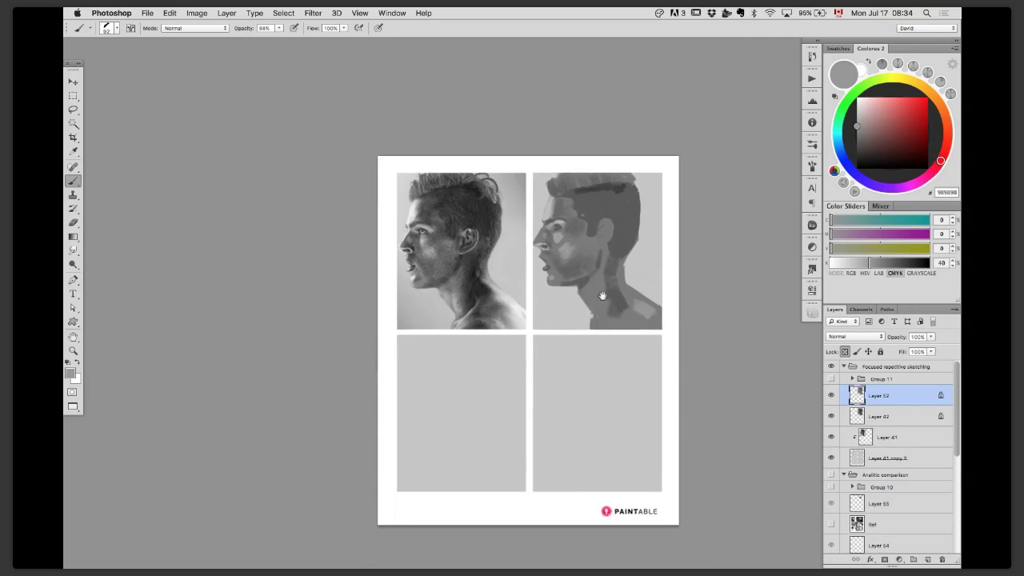
Step: Reduce the brush size to 60 and place a duplicate of the painted portrait layer in the empty frame below the reference photo
key("bracketleft")
key("bracketleft")
key("bracketleft")
key("bracketleft")
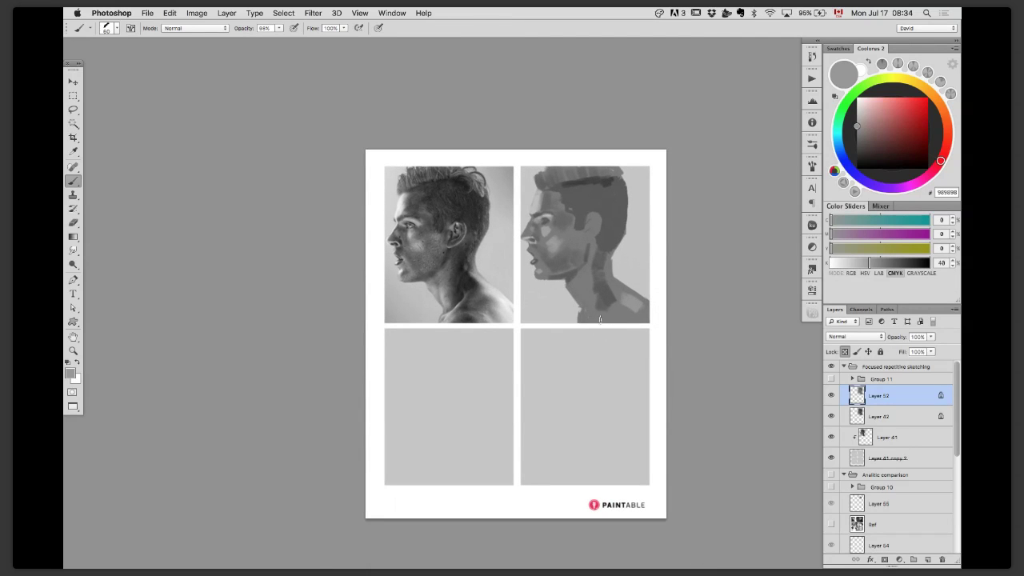
key("v")
mouse_move(587, 222)
left_mouse_down()
mouse_move(593, 312)
mouse_move(502, 357)
mouse_move(455, 361)
left_mouse_up()
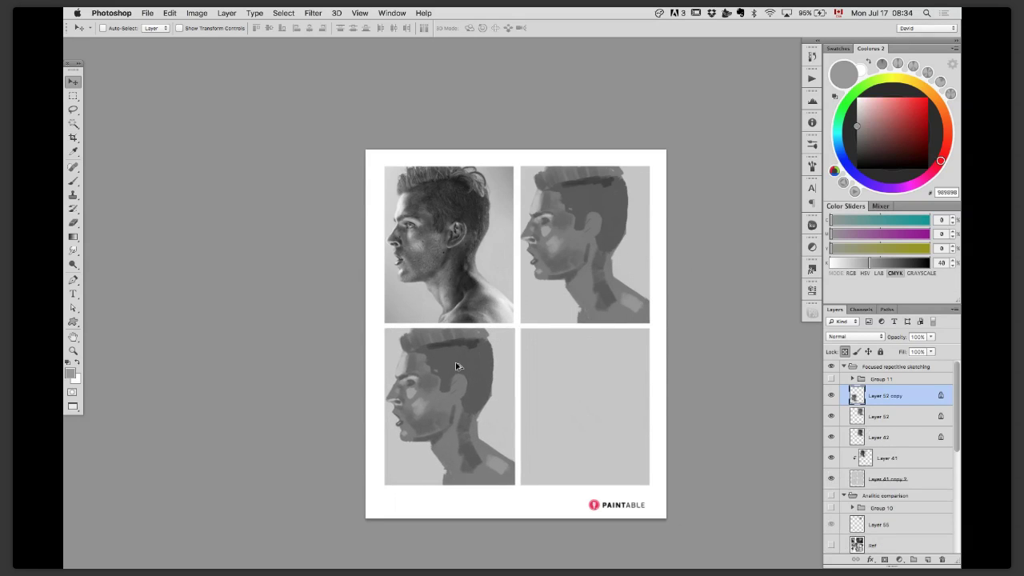
Step: Compare the portrait copies with the reference photo and switch to the presentation slide listing the three exercises
left_click(577, 247, "super")
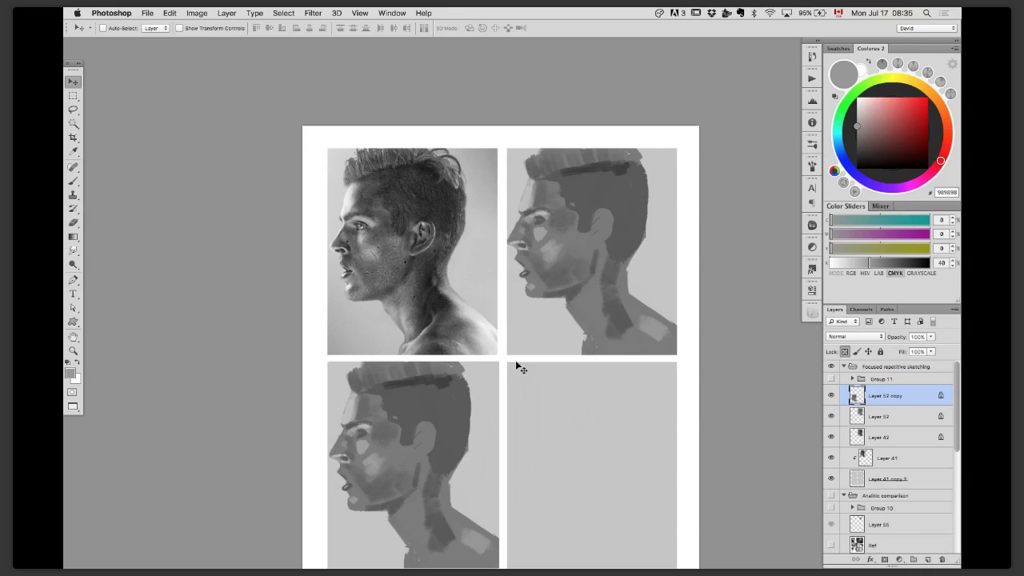
scroll(498, 354, "down", 2)
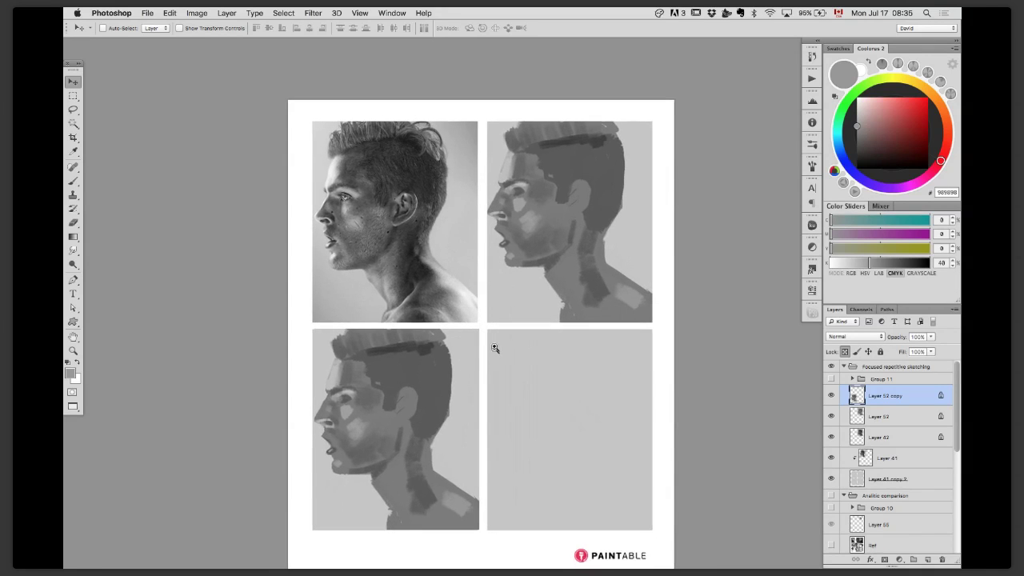
scroll(495, 348, "down", 1)
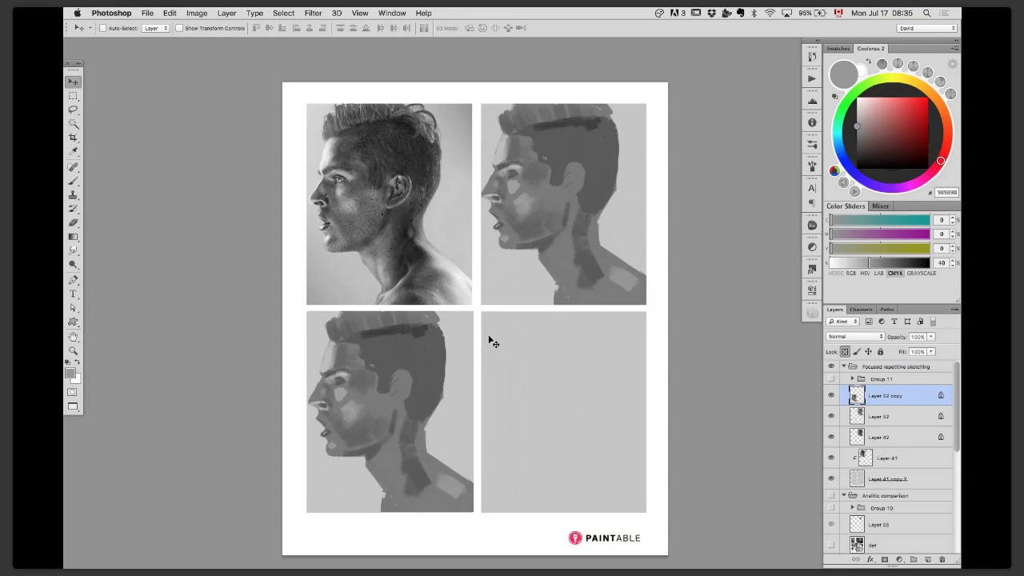
key("super+Tab")
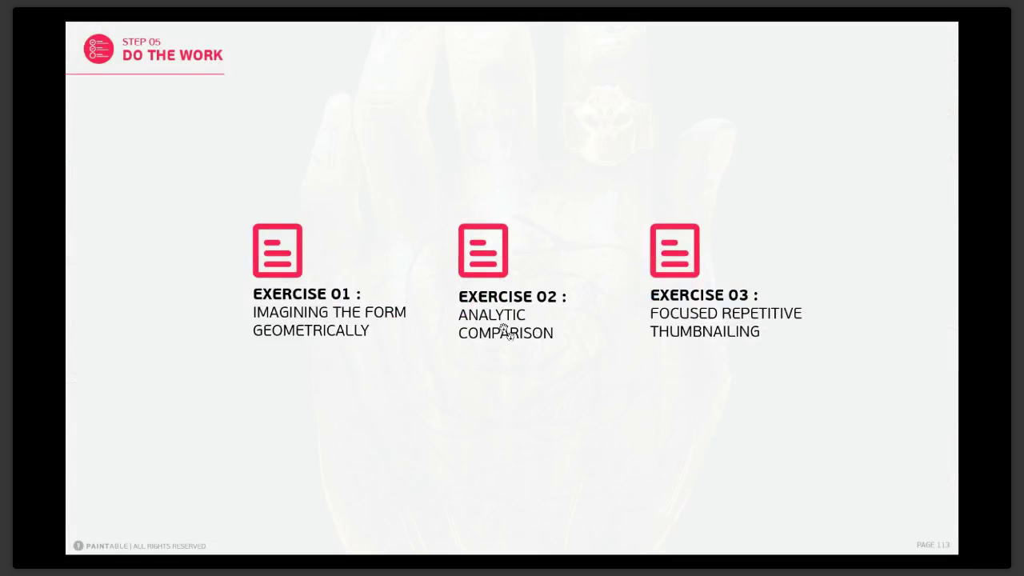